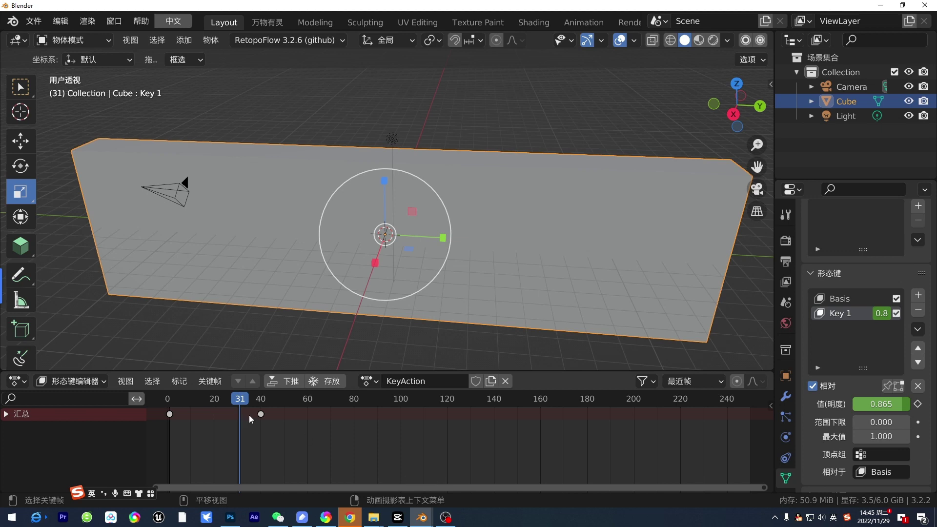
Step: Scrub the timeline through frames 83, 29, 18, 33, 21 and 15 to watch the cube reshape
{"action": "left_click_drag", "start_coordinate": [249, 414], "coordinate": [287, 411]}
{"action": "left_click", "coordinate": [360, 411]}
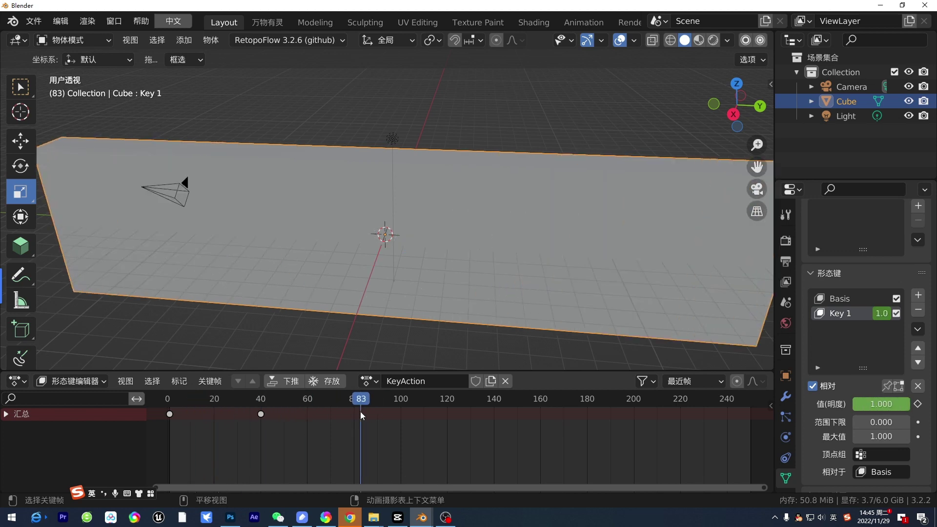
{"action": "left_click_drag", "start_coordinate": [360, 412], "coordinate": [197, 410]}
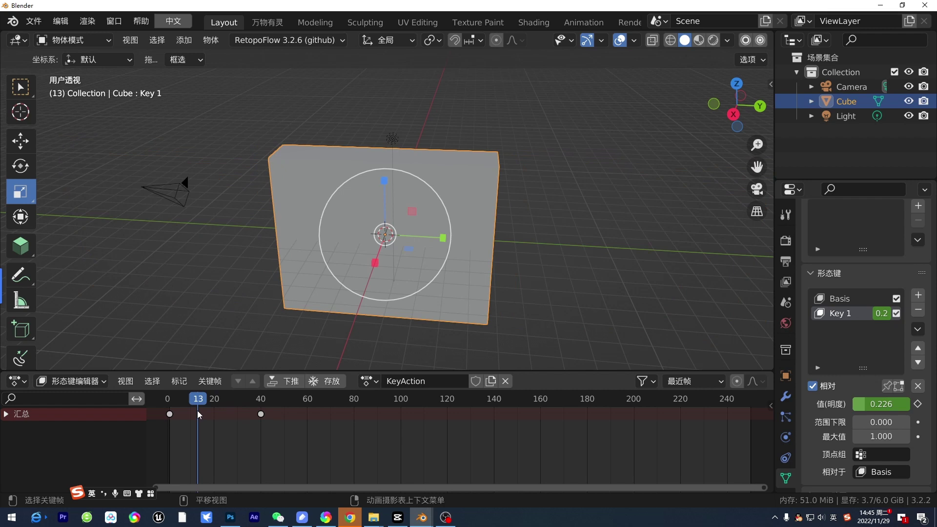
{"action": "left_click_drag", "start_coordinate": [199, 403], "coordinate": [209, 402]}
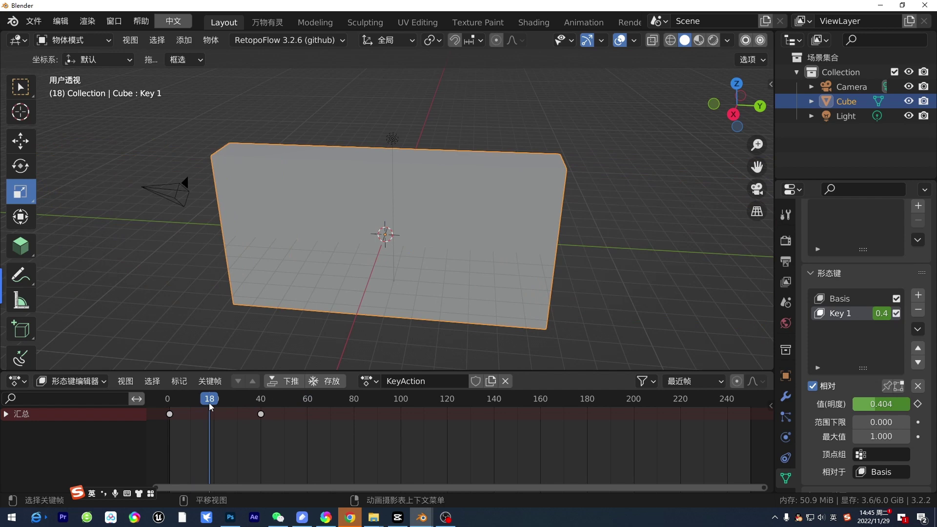
{"action": "left_click_drag", "start_coordinate": [209, 402], "coordinate": [247, 400]}
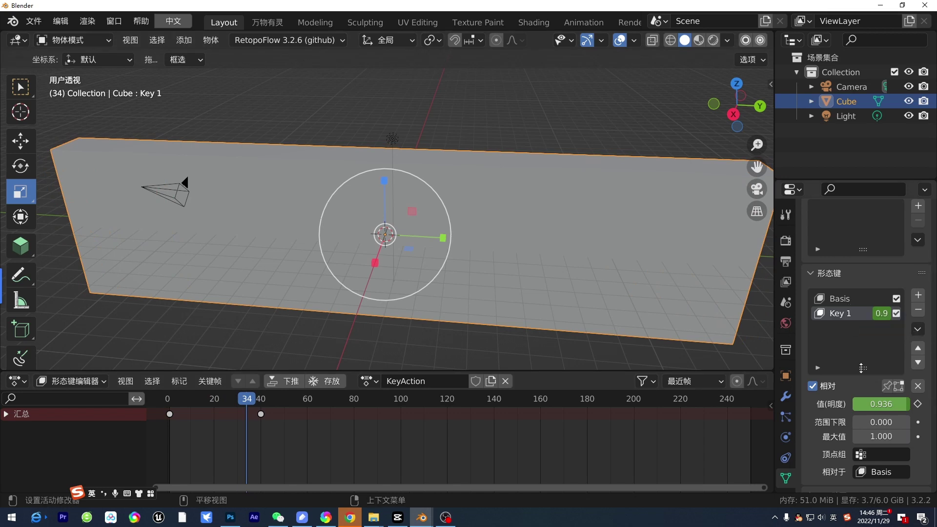
{"action": "mouse_move", "coordinate": [265, 403]}
{"action": "left_mouse_down"}
{"action": "mouse_move", "coordinate": [197, 408]}
{"action": "mouse_move", "coordinate": [227, 408]}
{"action": "left_mouse_up"}
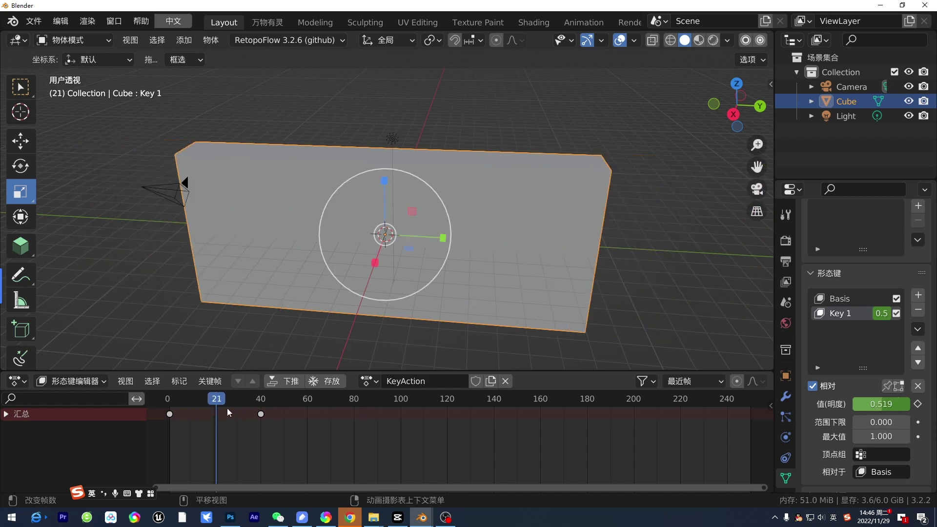
{"action": "left_click", "coordinate": [202, 405]}
Step: Keep the bottom area in the Shape Key Editor and recheck the shape key animation
{"action": "left_click", "coordinate": [16, 381]}
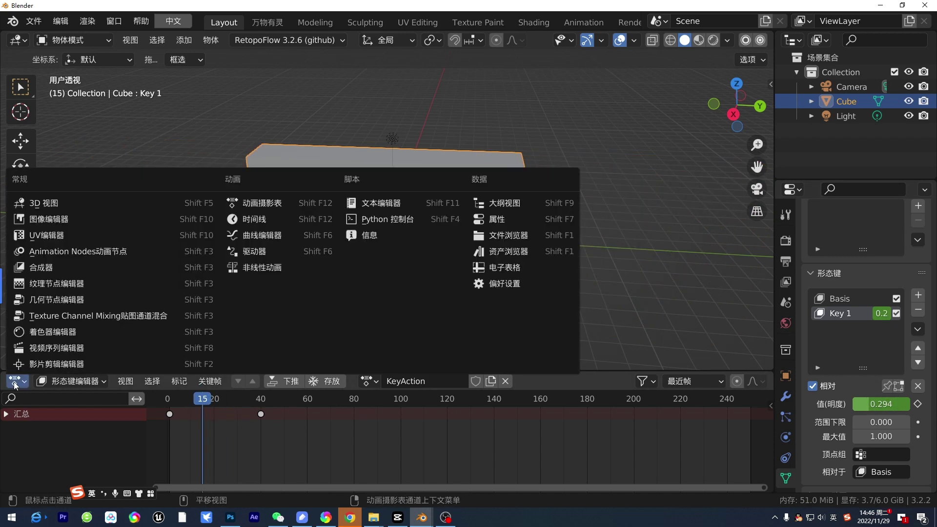
{"action": "left_click", "coordinate": [297, 203]}
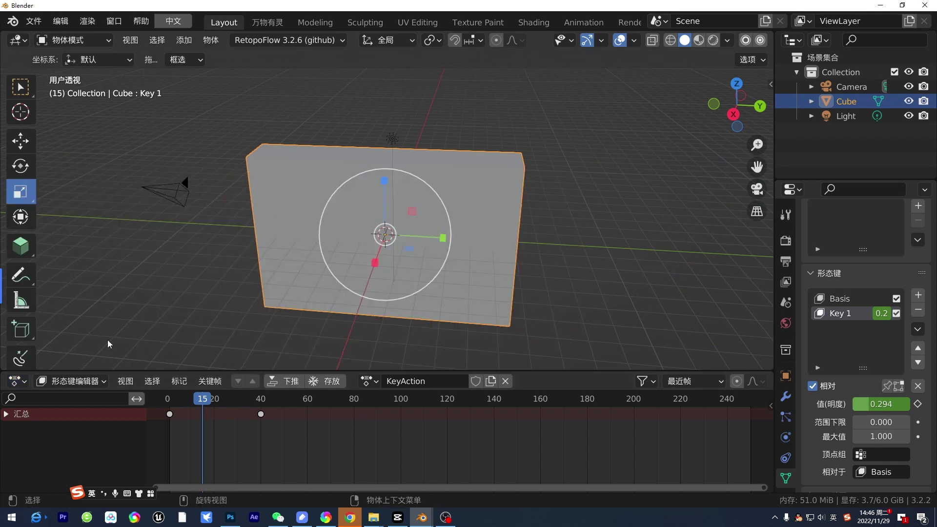
{"action": "left_click", "coordinate": [72, 381]}
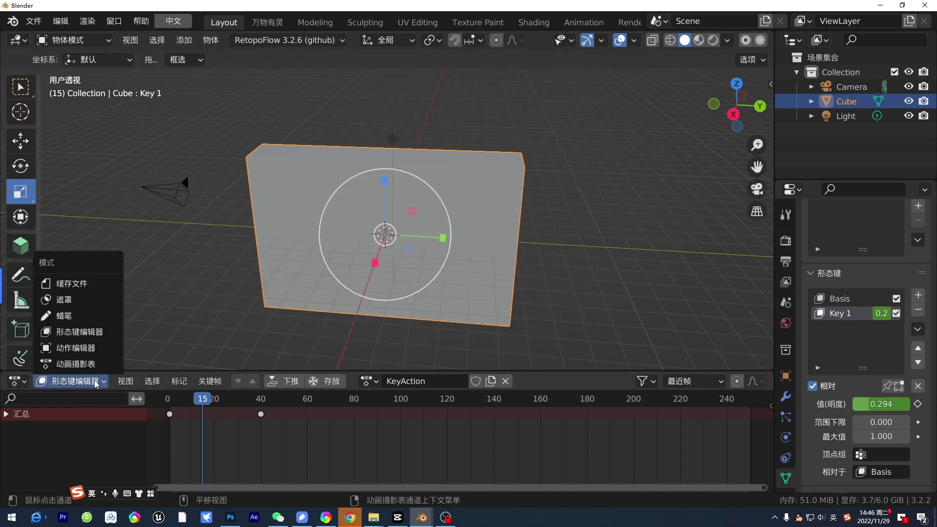
{"action": "left_click", "coordinate": [95, 334]}
{"action": "mouse_move", "coordinate": [193, 400]}
{"action": "left_mouse_down"}
{"action": "mouse_move", "coordinate": [207, 410]}
{"action": "mouse_move", "coordinate": [197, 410]}
{"action": "mouse_move", "coordinate": [222, 415]}
{"action": "mouse_move", "coordinate": [241, 402]}
{"action": "left_mouse_up"}
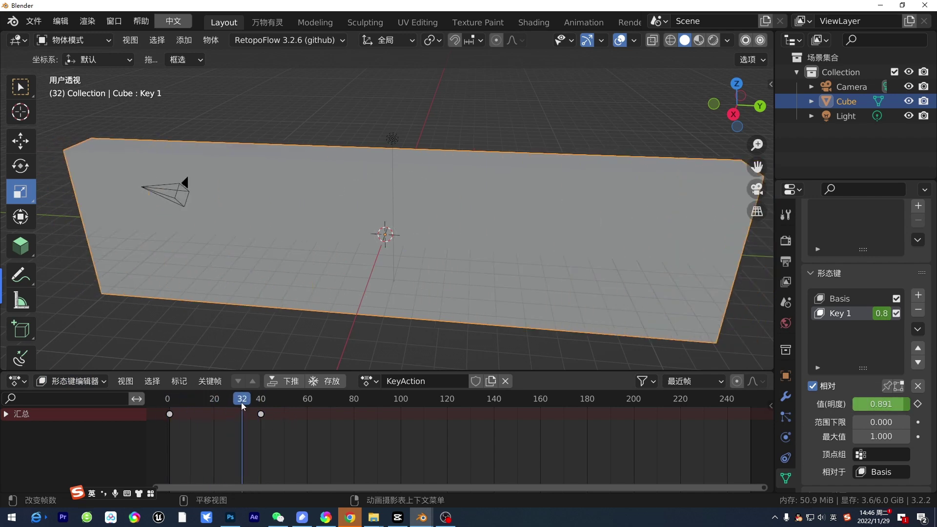
Step: Start an FBX export to the Desktop with the file name 111.fbx
{"action": "left_click", "coordinate": [39, 22]}
{"action": "mouse_move", "coordinate": [88, 232]}
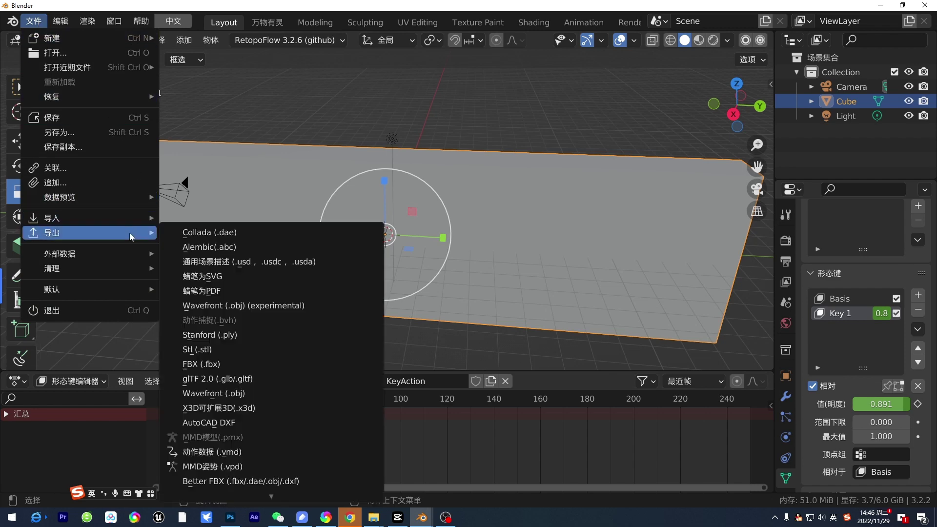
{"action": "left_click", "coordinate": [308, 364]}
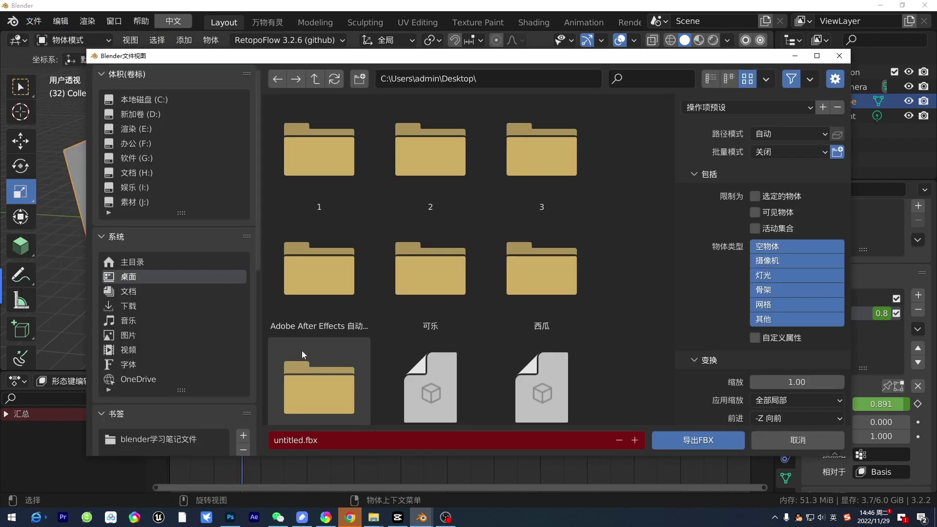
{"action": "left_click", "coordinate": [292, 441]}
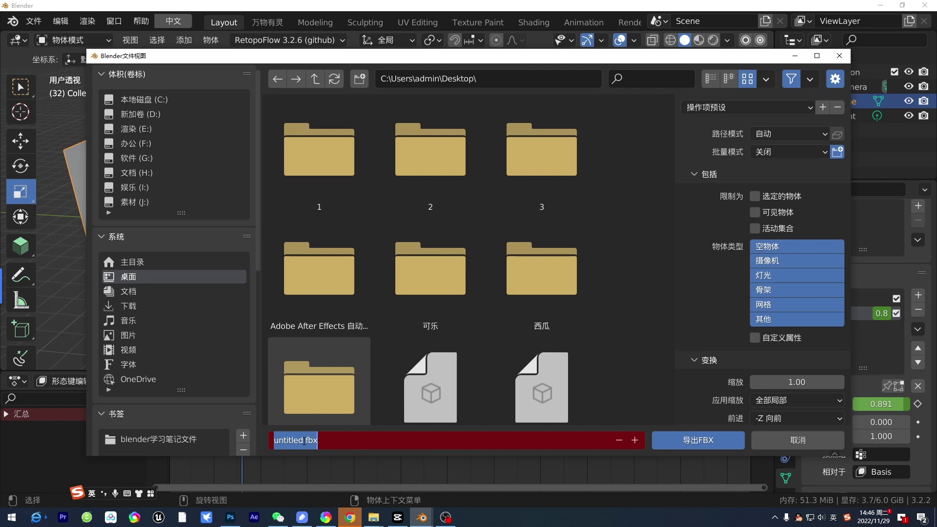
{"action": "left_click_drag", "start_coordinate": [304, 443], "coordinate": [266, 443]}
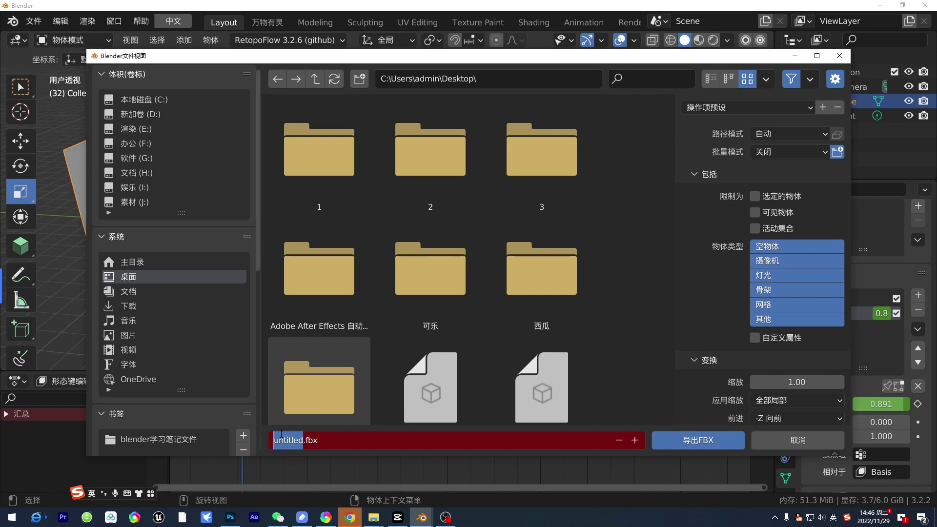
{"action": "type", "text": "111"}
{"action": "left_click", "coordinate": [710, 444]}
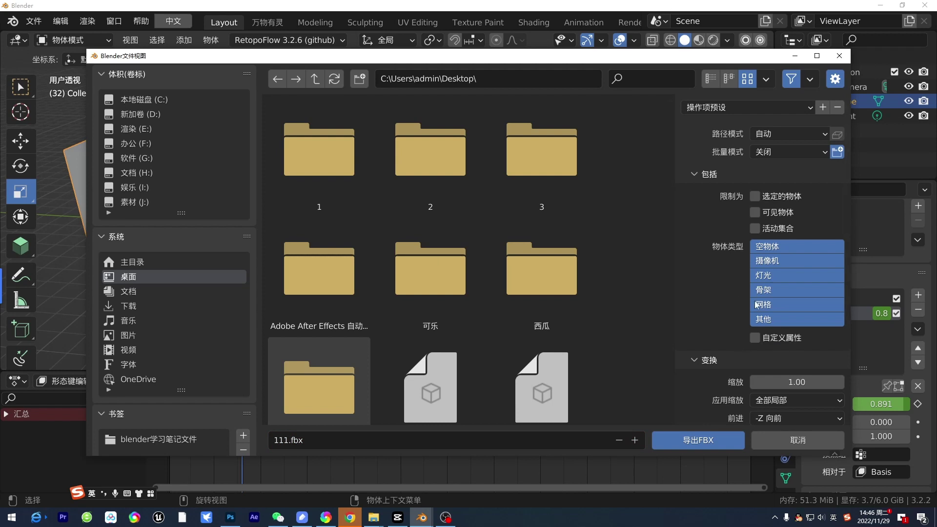
Step: Enable Bake Animation in the FBX settings and export 111.fbx
{"action": "scroll", "coordinate": [737, 334], "scroll_direction": "down", "scroll_amount": 5}
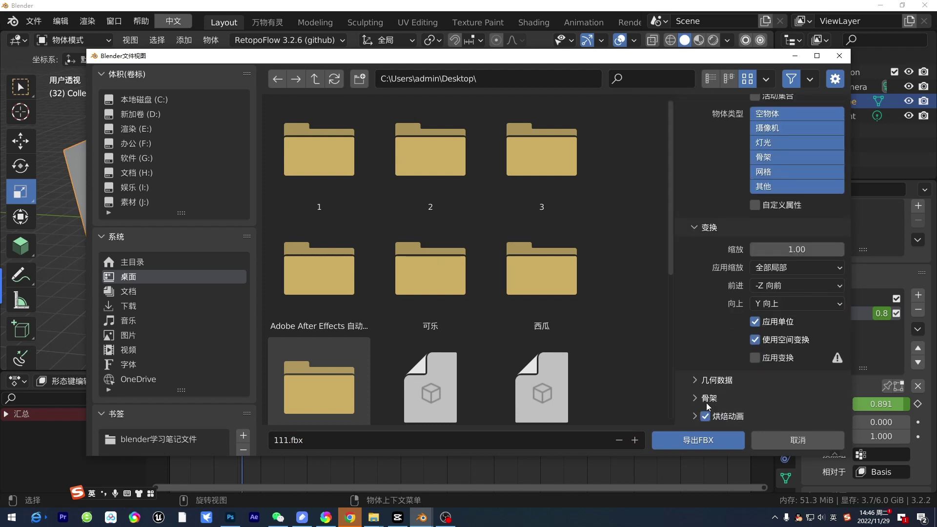
{"action": "scroll", "coordinate": [710, 405], "scroll_direction": "down", "scroll_amount": 1}
{"action": "left_click", "coordinate": [710, 405]}
{"action": "scroll", "coordinate": [755, 289], "scroll_direction": "up", "scroll_amount": 3}
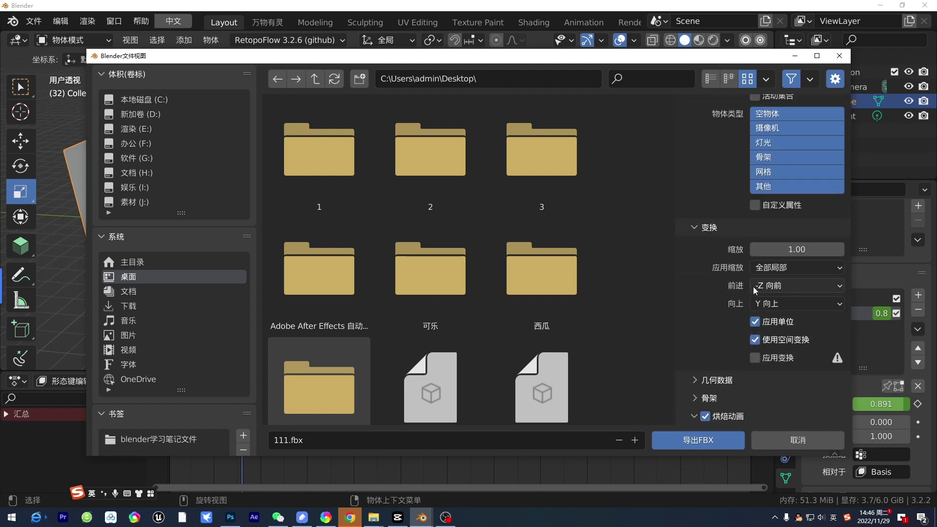
{"action": "left_click", "coordinate": [685, 439]}
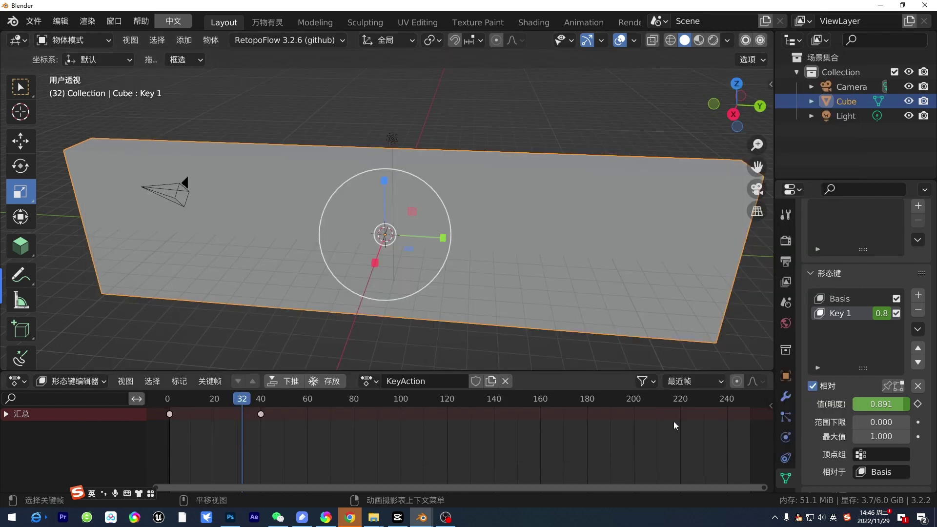
Step: In the empty-scene window, import 111.fbx from the Desktop and enlarge the timeline
{"action": "mouse_move", "coordinate": [421, 517]}
{"action": "left_click", "coordinate": [453, 468]}
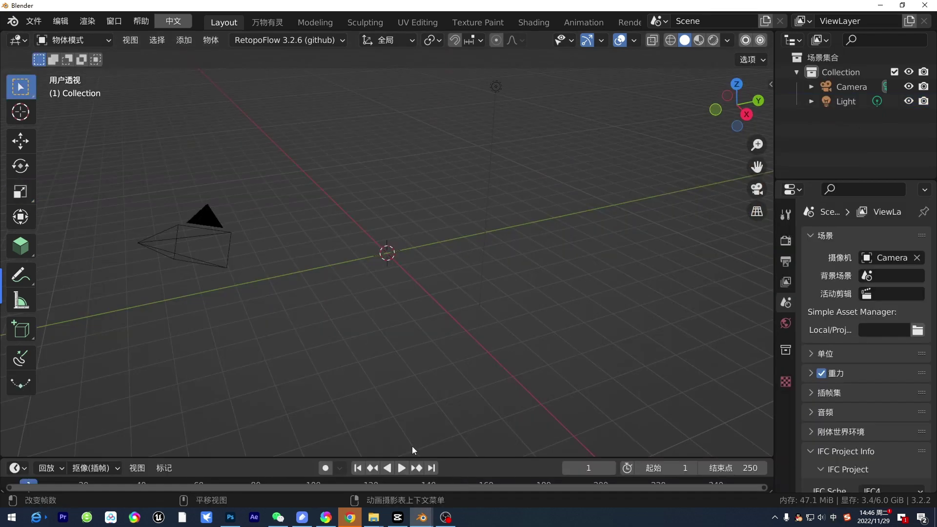
{"action": "left_click", "coordinate": [26, 22]}
{"action": "mouse_move", "coordinate": [51, 217]}
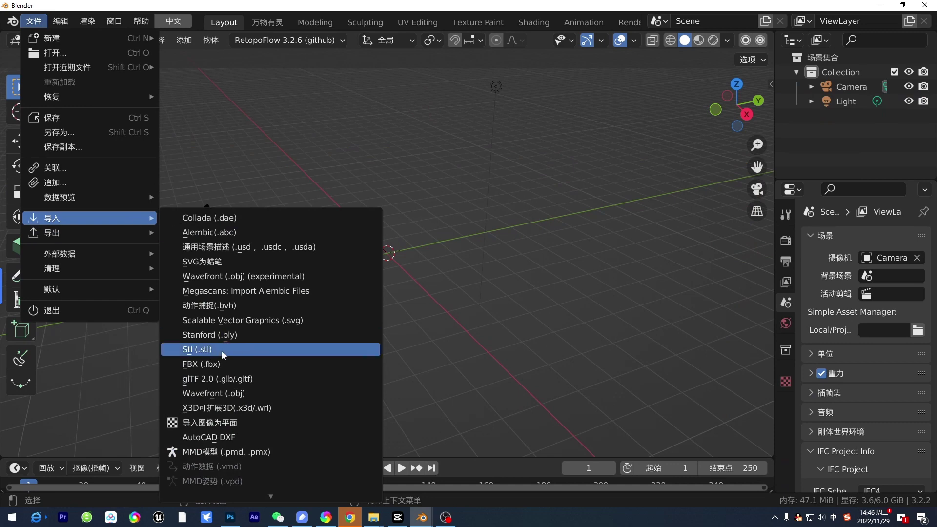
{"action": "left_click", "coordinate": [234, 366]}
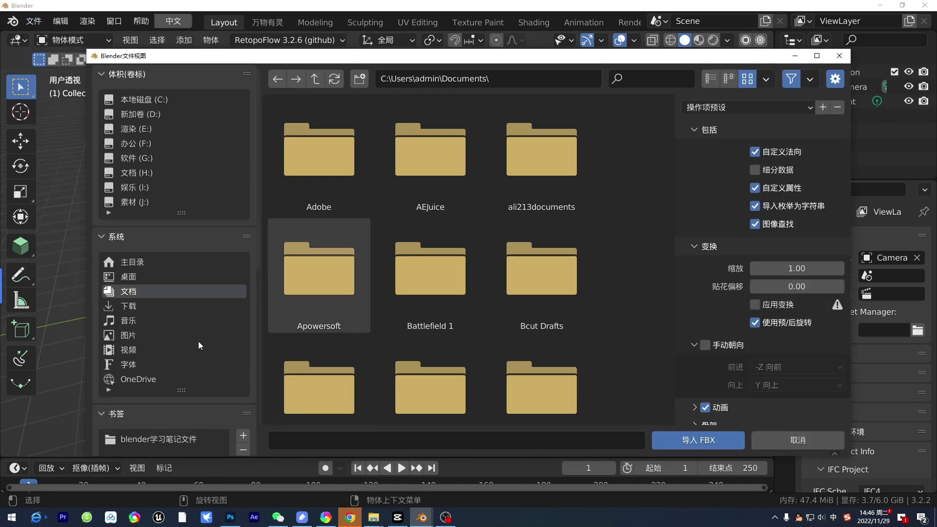
{"action": "left_click", "coordinate": [128, 277]}
{"action": "scroll", "coordinate": [511, 333], "scroll_direction": "down", "scroll_amount": 5}
{"action": "scroll", "coordinate": [476, 315], "scroll_direction": "down", "scroll_amount": 3}
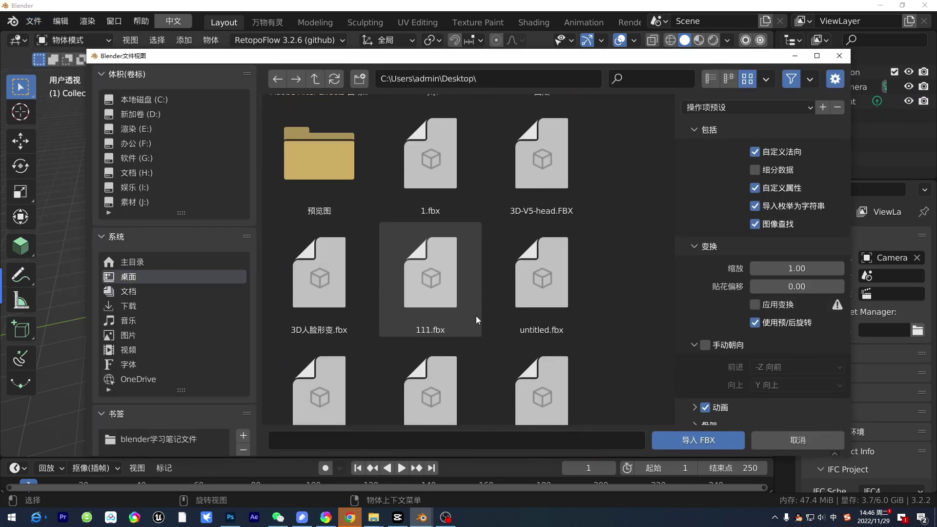
{"action": "scroll", "coordinate": [476, 307], "scroll_direction": "down", "scroll_amount": 3}
{"action": "double_click", "coordinate": [435, 210]}
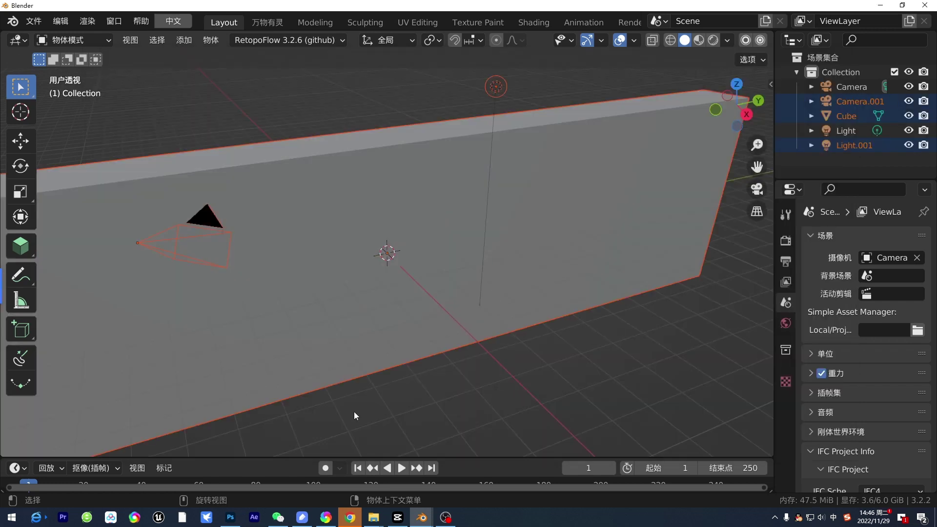
{"action": "left_click_drag", "start_coordinate": [362, 454], "coordinate": [362, 352]}
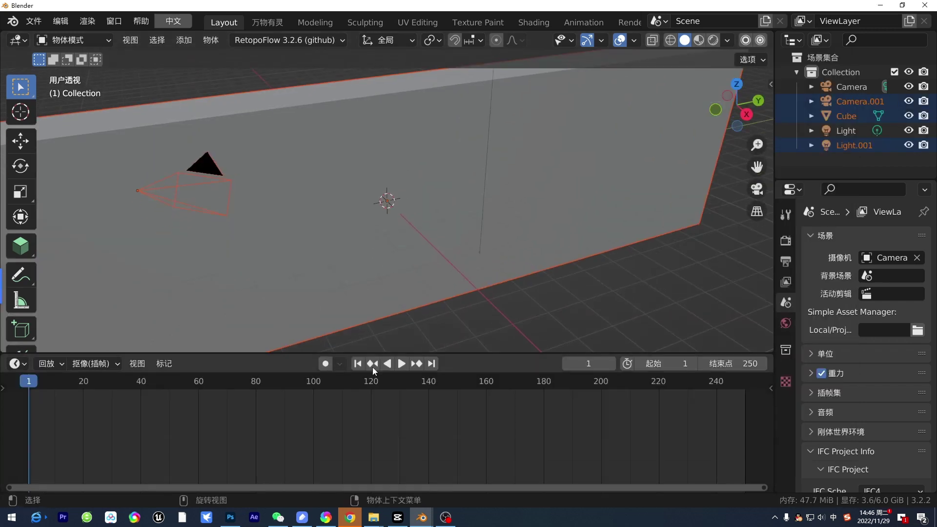
Step: Play the imported animation, scrubbing to frame 50, then stop
{"action": "key", "text": "space"}
{"action": "left_click_drag", "start_coordinate": [43, 381], "coordinate": [170, 411]}
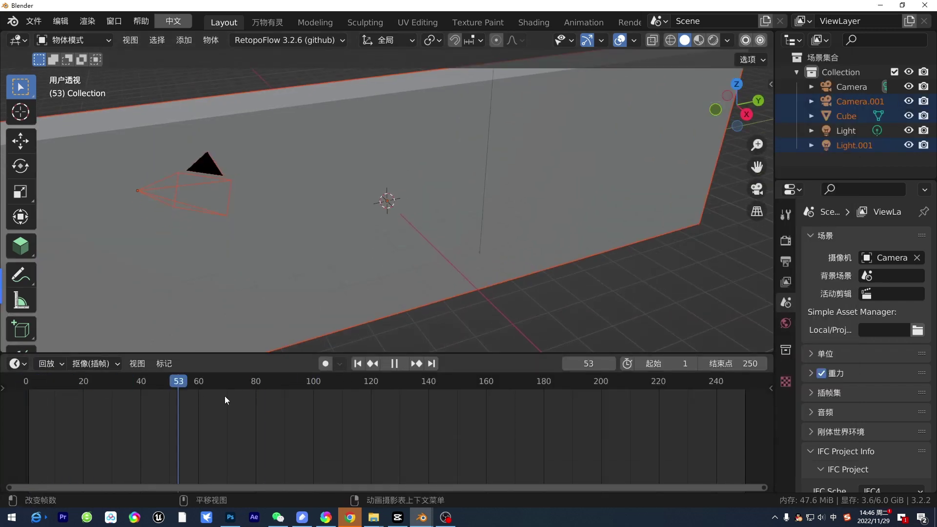
{"action": "key", "text": "space"}
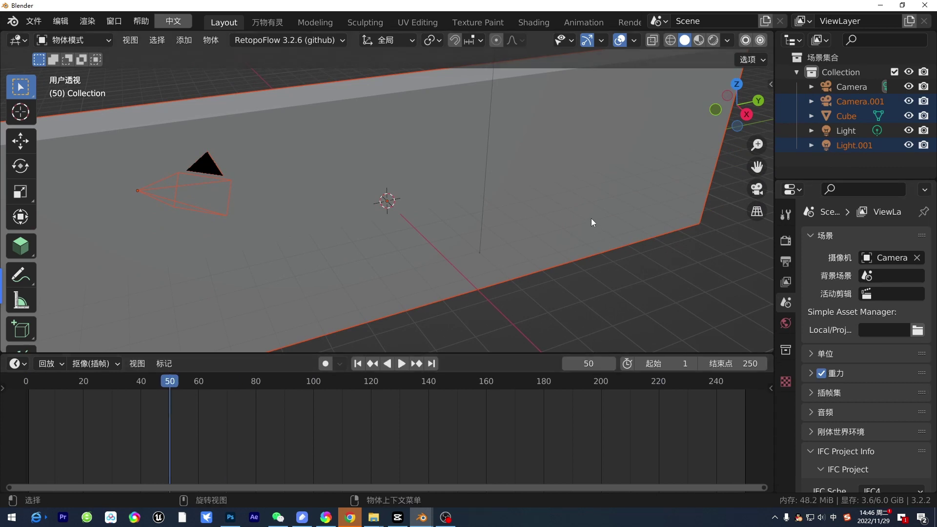
Step: Select the imported Cube, make Key 1 its active shape key, and scrub back to the start
{"action": "left_click", "coordinate": [591, 218]}
{"action": "left_click", "coordinate": [785, 478]}
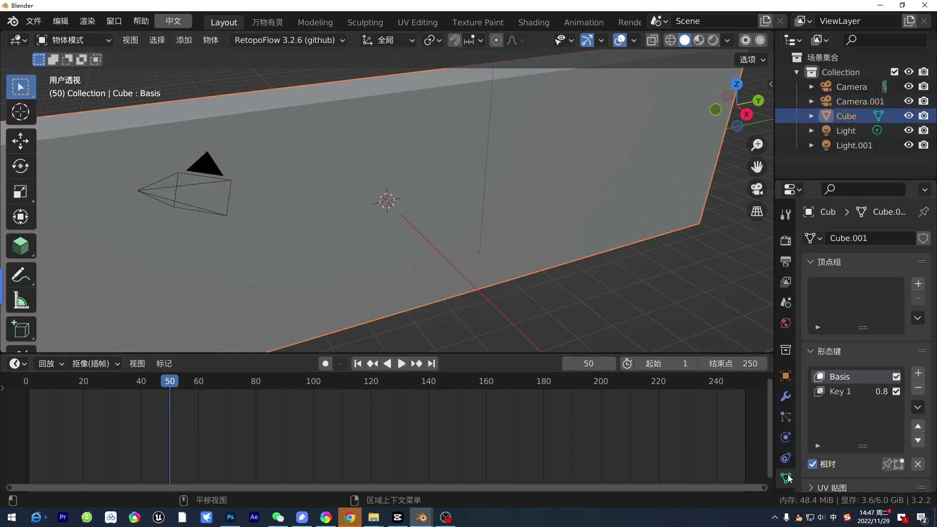
{"action": "left_click", "coordinate": [858, 394]}
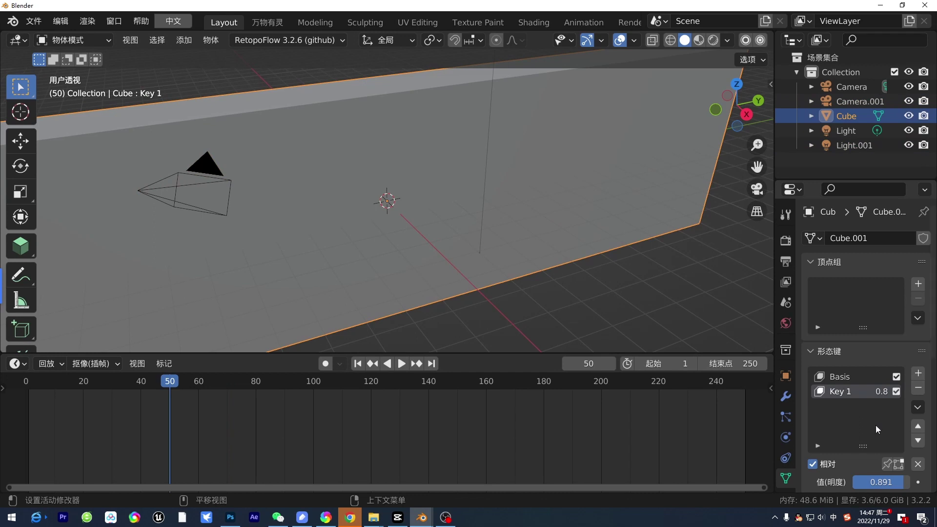
{"action": "scroll", "coordinate": [857, 393], "scroll_direction": "down", "scroll_amount": 4}
{"action": "mouse_move", "coordinate": [171, 380]}
{"action": "left_mouse_down"}
{"action": "mouse_move", "coordinate": [54, 388]}
{"action": "mouse_move", "coordinate": [149, 385]}
{"action": "left_mouse_up"}
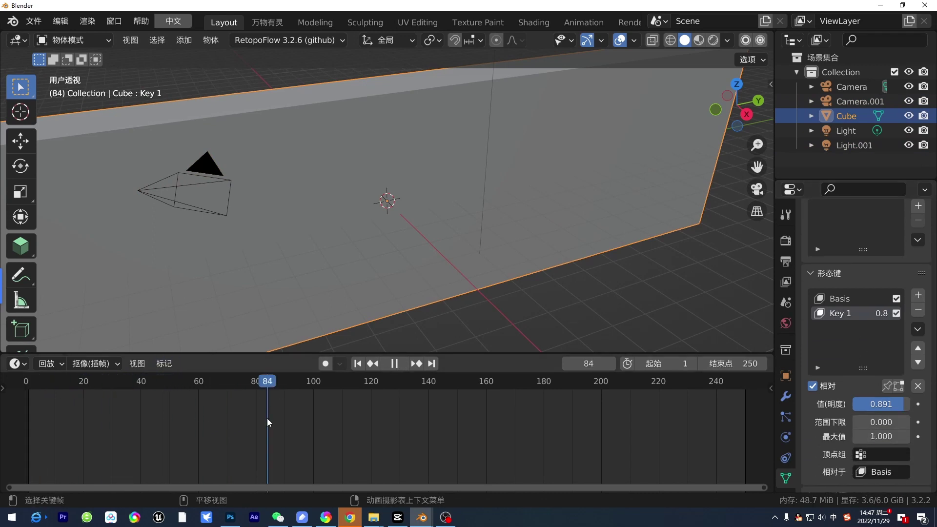
Step: View the keyframes in the Dope Sheet at frame 13, peek at the Shader Editor, then restore the Timeline
{"action": "left_click", "coordinate": [18, 367]}
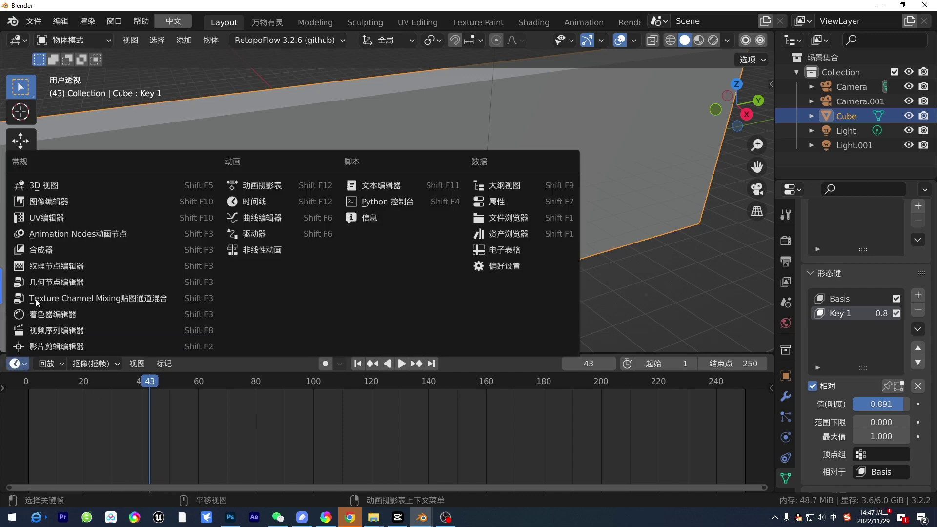
{"action": "left_click", "coordinate": [271, 186]}
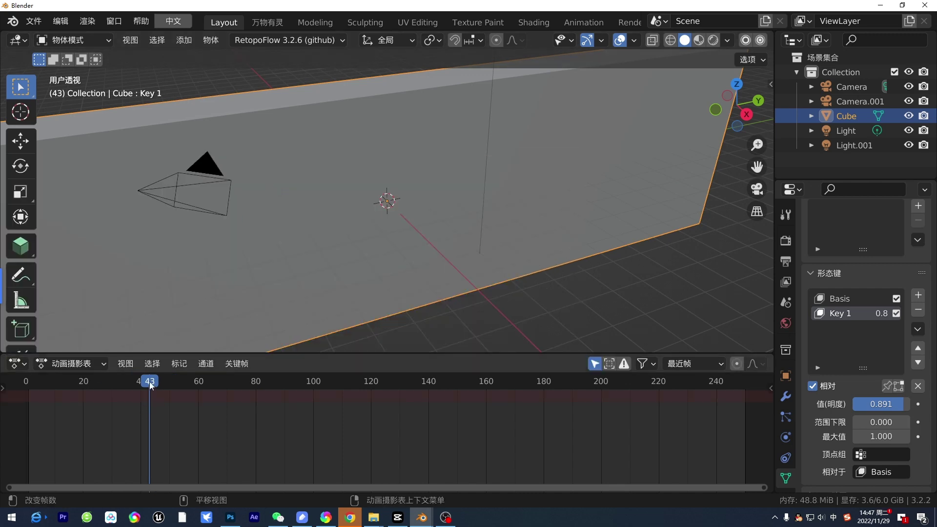
{"action": "left_click_drag", "start_coordinate": [150, 386], "coordinate": [63, 404]}
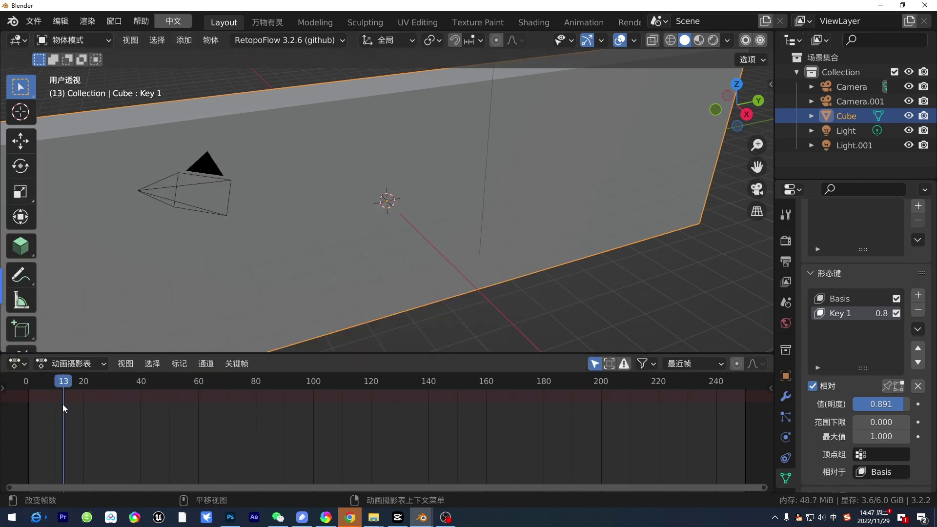
{"action": "left_click", "coordinate": [20, 365]}
{"action": "left_click", "coordinate": [57, 316]}
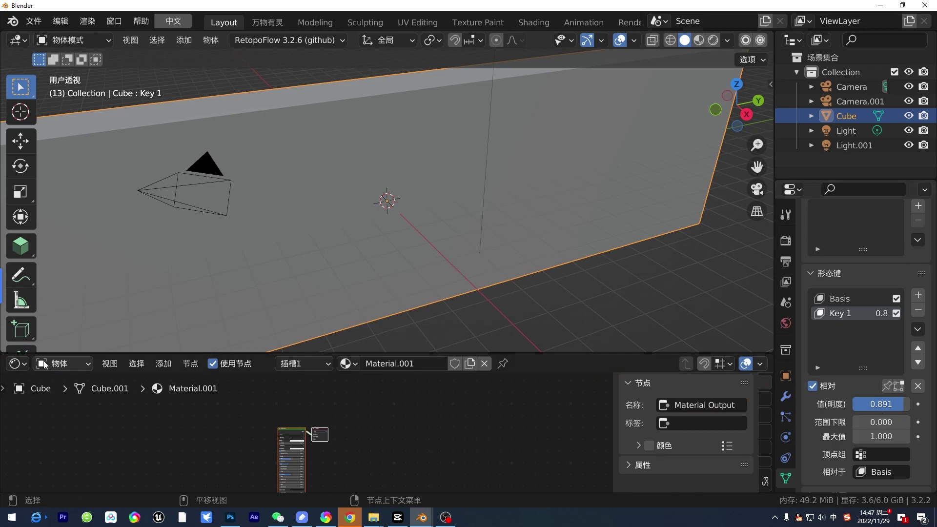
{"action": "left_click", "coordinate": [17, 363]}
{"action": "left_click", "coordinate": [278, 203]}
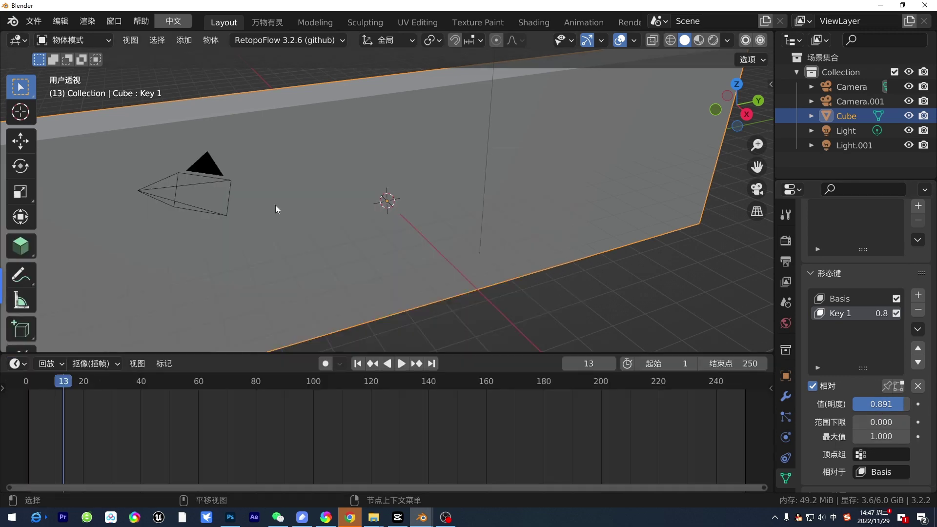
Step: Play the animation from frame 74, scrubbing back to about frame 32, then stop
{"action": "left_click_drag", "start_coordinate": [96, 393], "coordinate": [238, 406]}
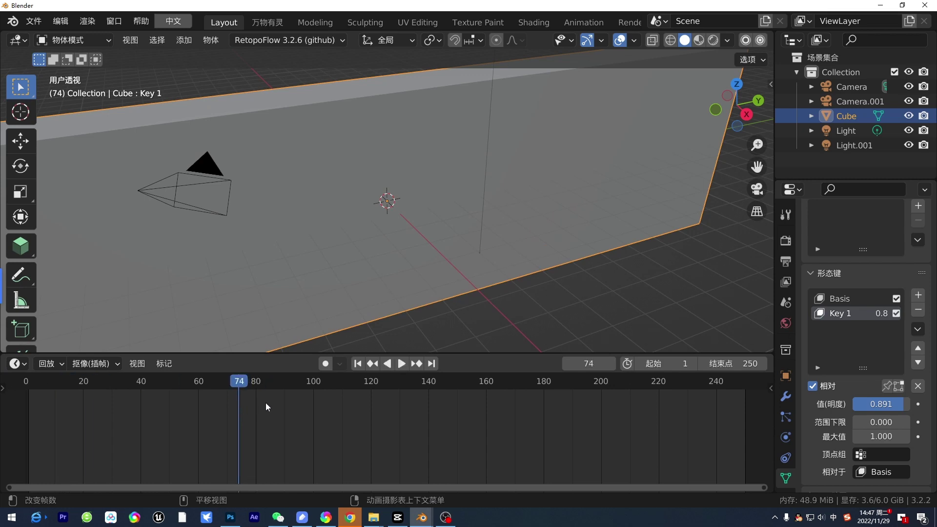
{"action": "key", "text": "space"}
{"action": "mouse_move", "coordinate": [237, 385]}
{"action": "left_mouse_down"}
{"action": "mouse_move", "coordinate": [114, 392]}
{"action": "mouse_move", "coordinate": [136, 391]}
{"action": "mouse_move", "coordinate": [97, 382]}
{"action": "left_mouse_up"}
{"action": "key", "text": "space"}
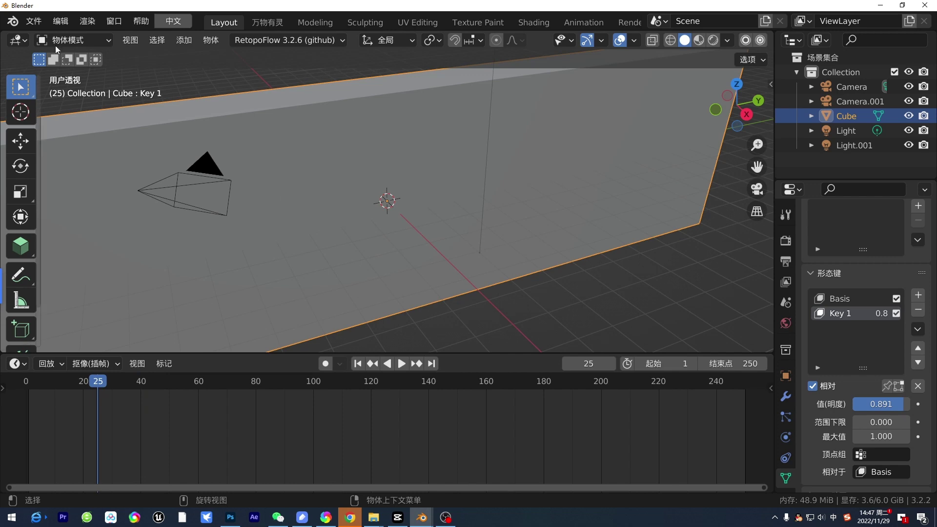
Step: Start a new General scene, discarding unsaved changes to the old file
{"action": "left_click", "coordinate": [34, 20]}
{"action": "left_click", "coordinate": [190, 39]}
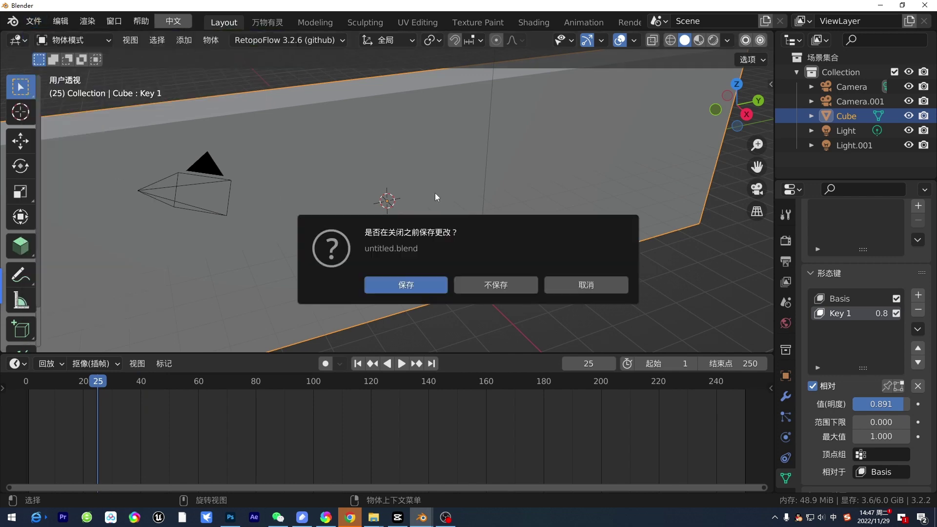
{"action": "left_click", "coordinate": [530, 285]}
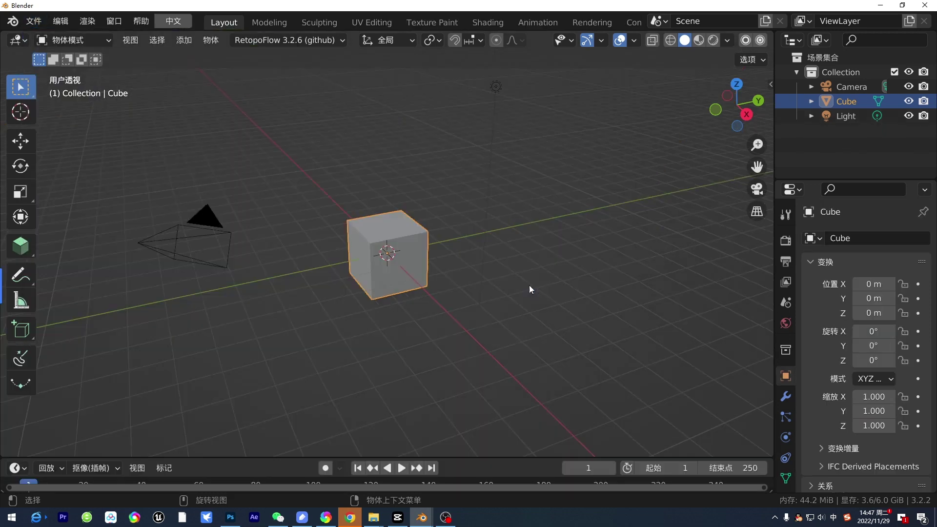
Step: Delete the default cube and return to the window with the shape-keyed cube
{"action": "key", "text": "x"}
{"action": "left_click", "coordinate": [421, 270]}
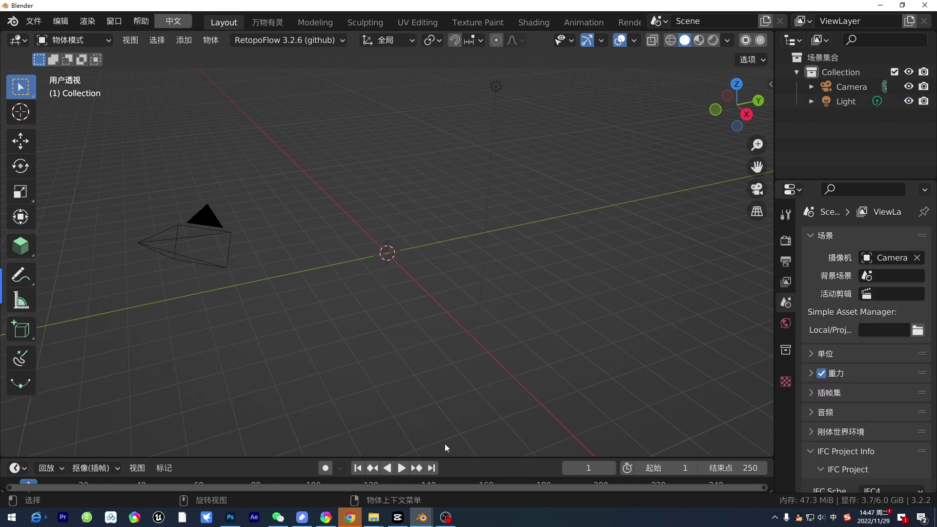
{"action": "left_click", "coordinate": [392, 473]}
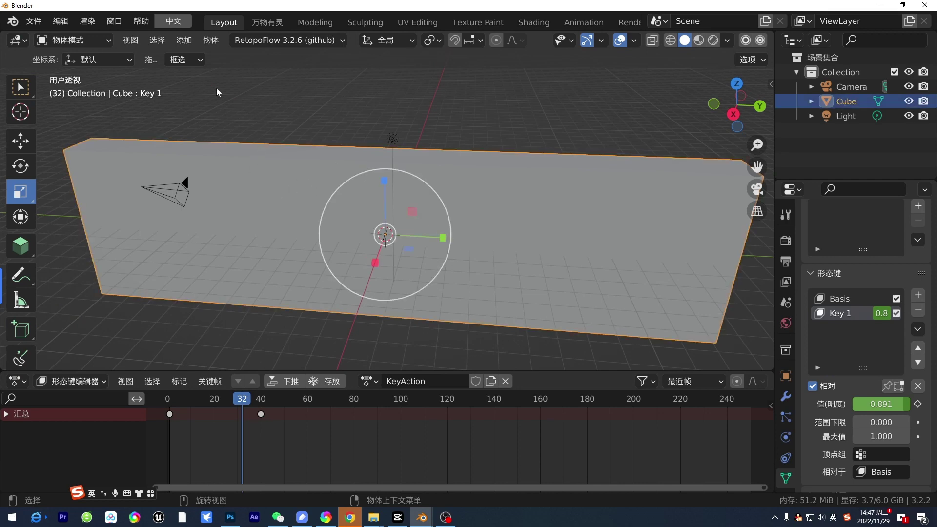
Step: Bake the Cube's animation into an action for frames 1–250 with step 1
{"action": "left_click", "coordinate": [208, 41]}
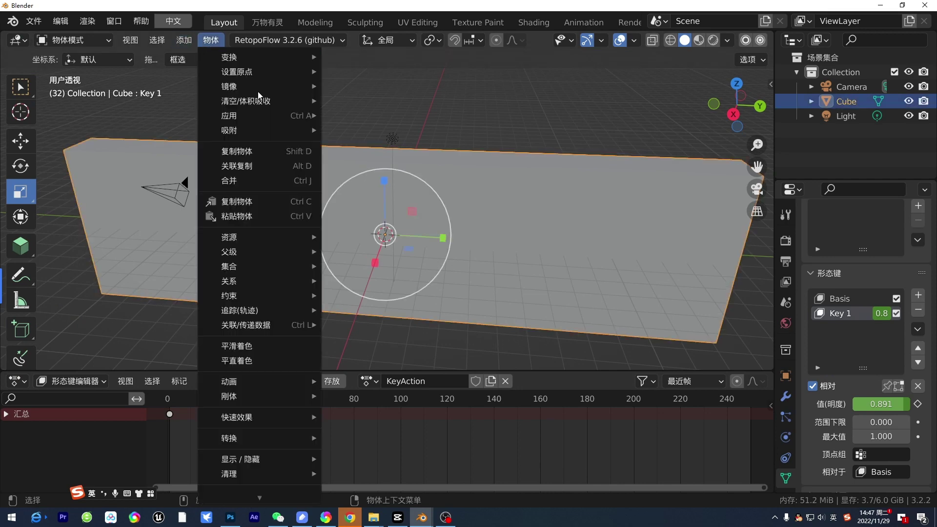
{"action": "mouse_move", "coordinate": [260, 381]}
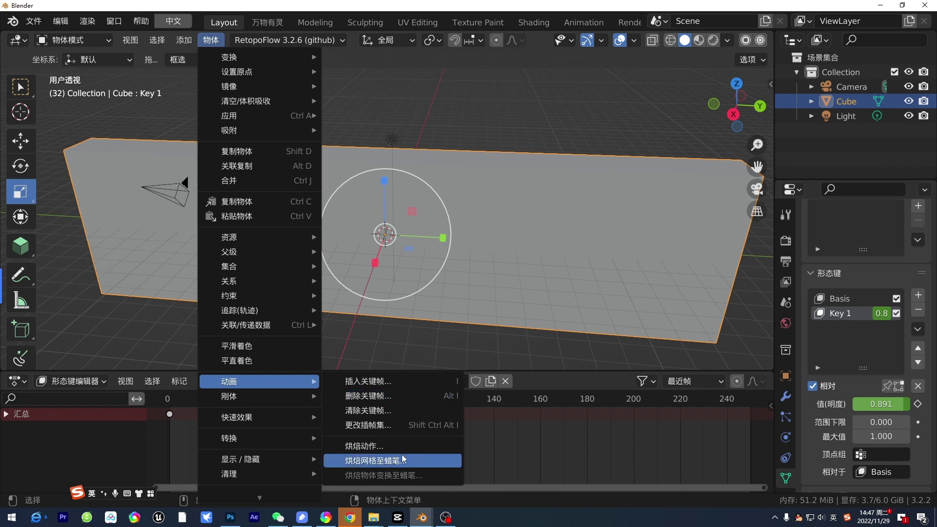
{"action": "left_click", "coordinate": [429, 446]}
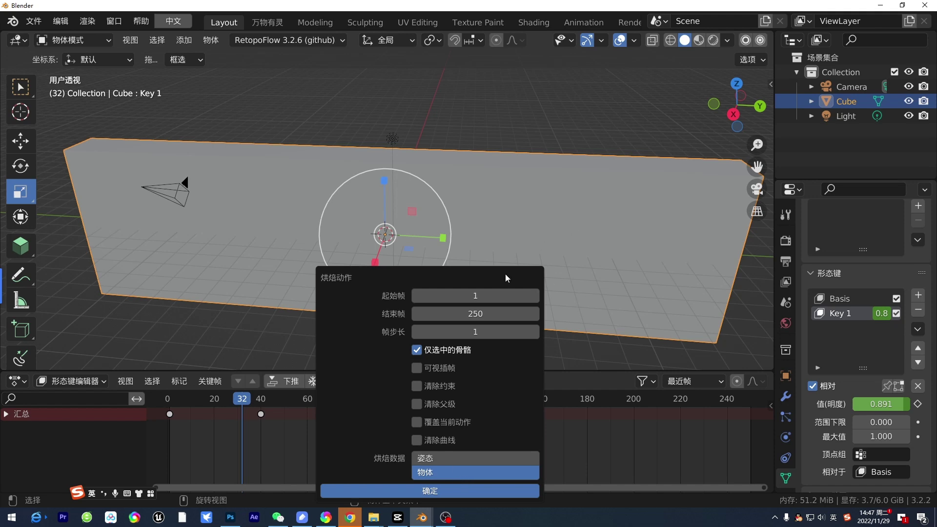
{"action": "left_click", "coordinate": [444, 491]}
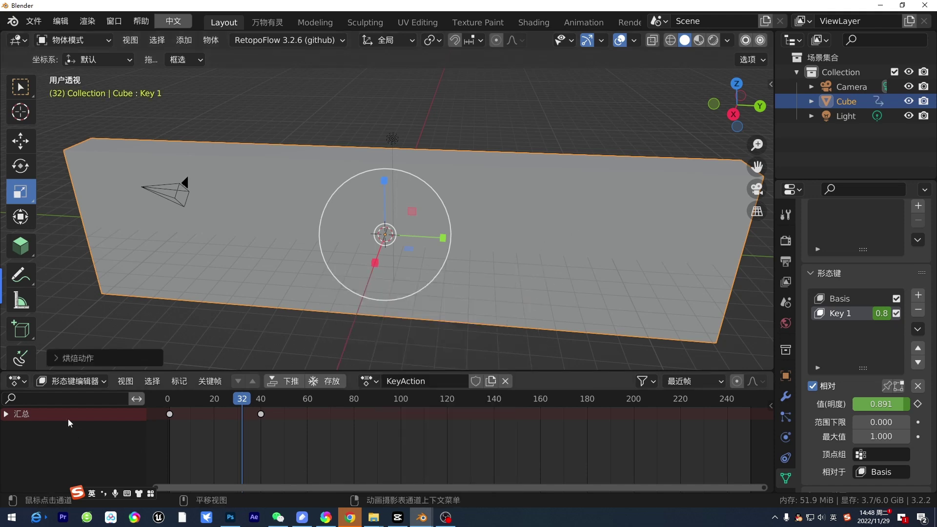
{"action": "left_click", "coordinate": [24, 383]}
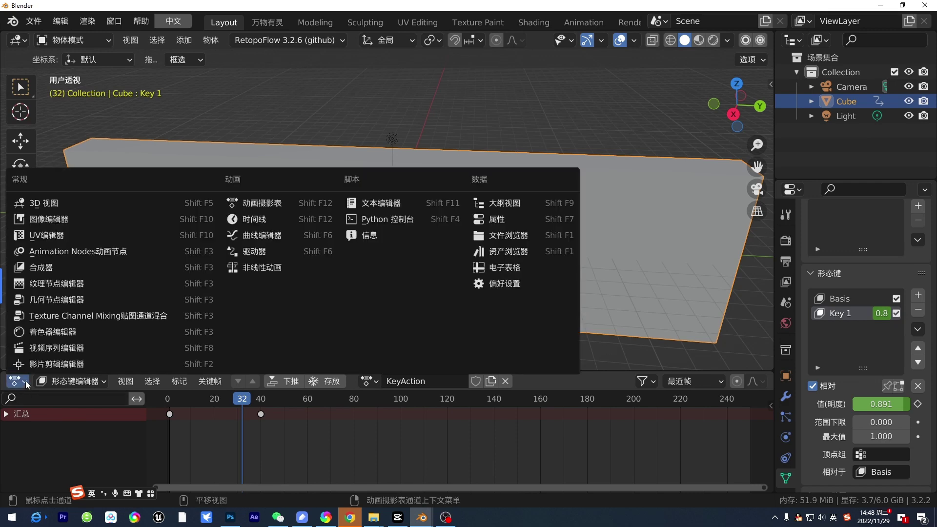
Step: In the Timeline, scrub and play the baked animation, stopping around frame 49
{"action": "left_click", "coordinate": [282, 218]}
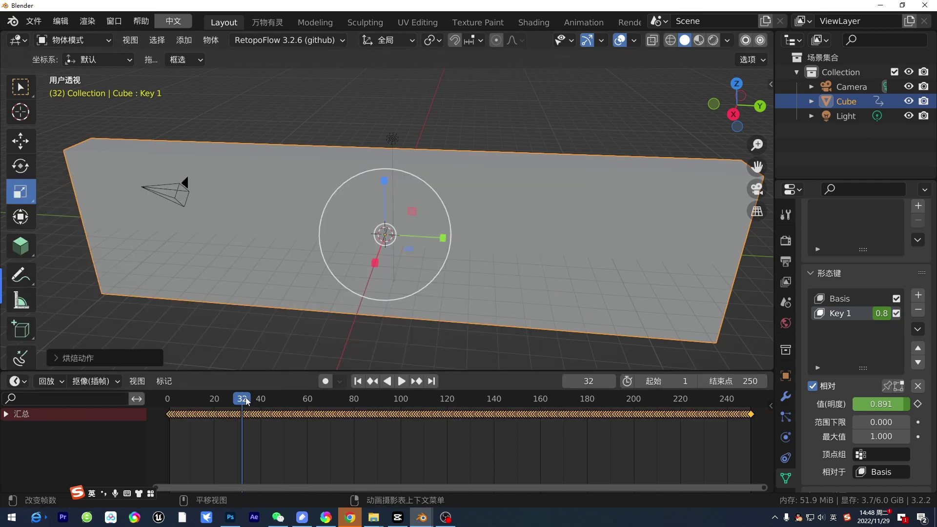
{"action": "mouse_move", "coordinate": [246, 401]}
{"action": "left_mouse_down"}
{"action": "mouse_move", "coordinate": [674, 410]}
{"action": "mouse_move", "coordinate": [188, 409]}
{"action": "mouse_move", "coordinate": [713, 410]}
{"action": "left_mouse_up"}
{"action": "key", "text": "space"}
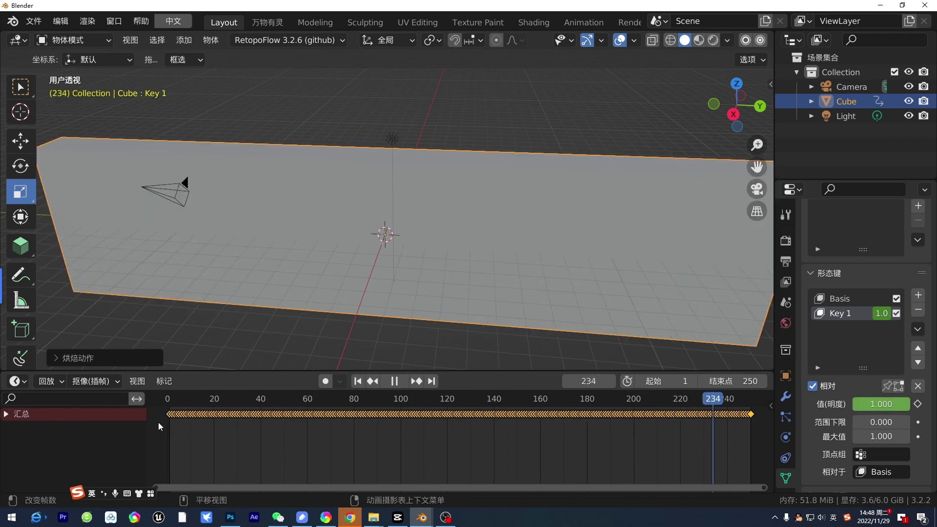
{"action": "left_click_drag", "start_coordinate": [546, 414], "coordinate": [283, 413]}
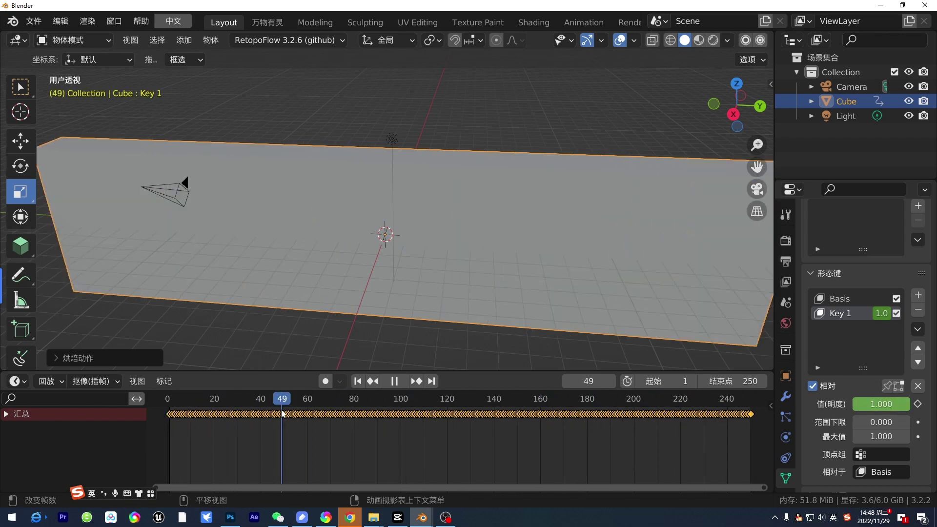
{"action": "key", "text": "space"}
Step: Show the Shape Key Editor again and scrub back to frame 24
{"action": "left_click", "coordinate": [17, 381]}
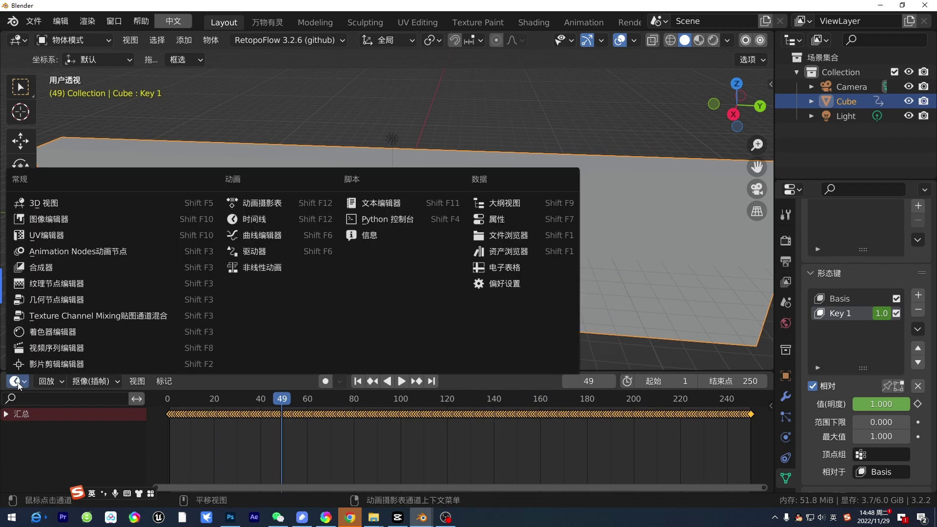
{"action": "left_click", "coordinate": [261, 203]}
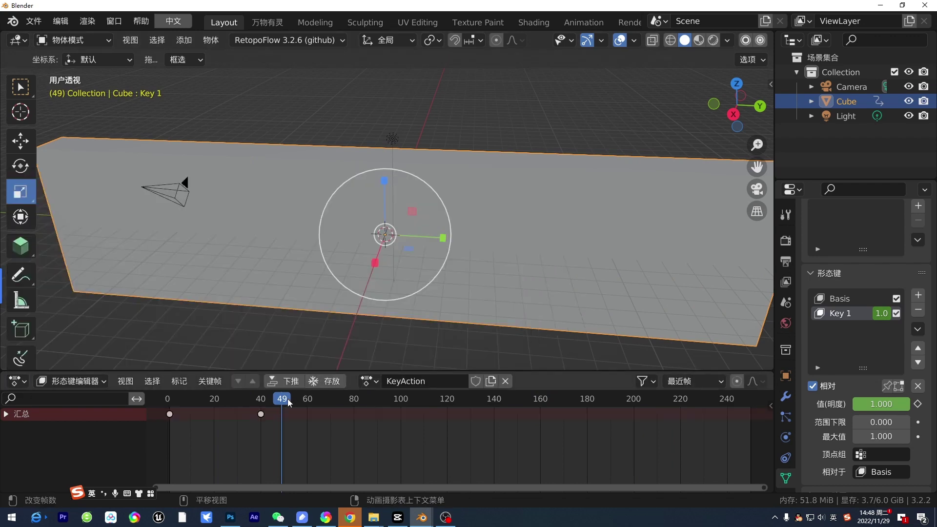
{"action": "mouse_move", "coordinate": [288, 399]}
{"action": "left_mouse_down"}
{"action": "mouse_move", "coordinate": [175, 407]}
{"action": "mouse_move", "coordinate": [226, 409]}
{"action": "left_mouse_up"}
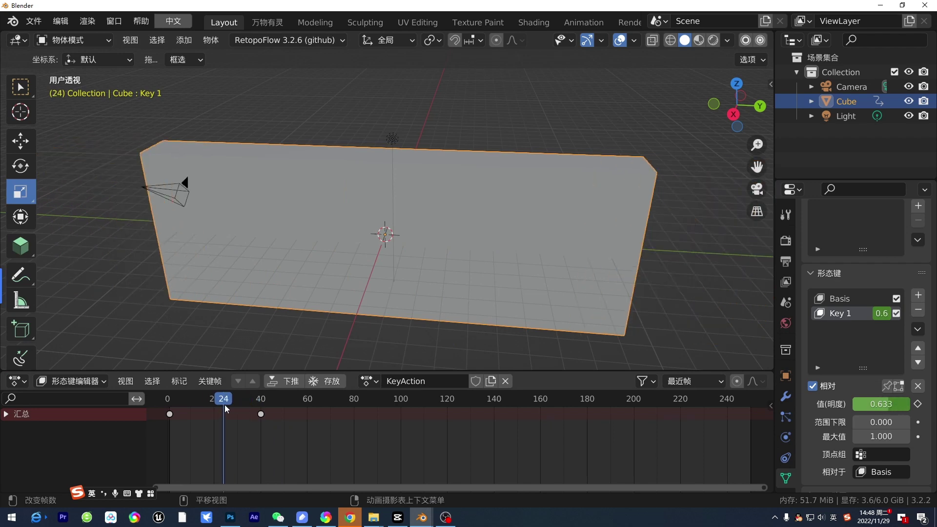
Step: Overwrite 111.fbx on the Desktop with a new FBX export, then switch to the empty-scene window
{"action": "left_click", "coordinate": [34, 22]}
{"action": "mouse_move", "coordinate": [81, 232]}
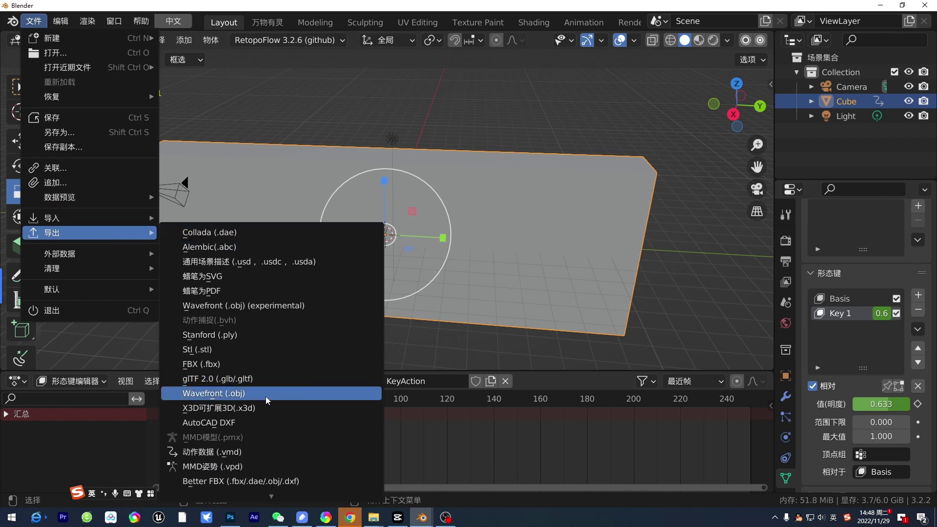
{"action": "left_click", "coordinate": [297, 363]}
{"action": "scroll", "coordinate": [469, 355], "scroll_direction": "down", "scroll_amount": 5}
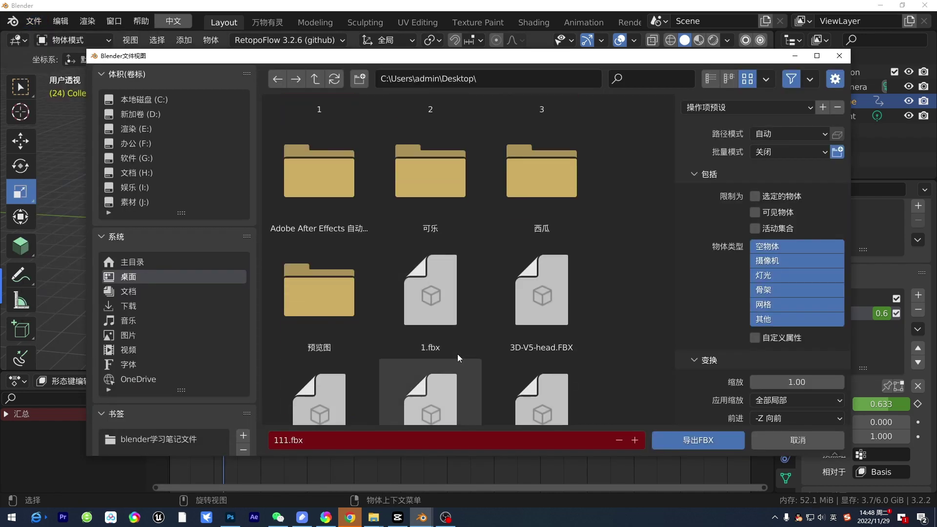
{"action": "left_click", "coordinate": [435, 343]}
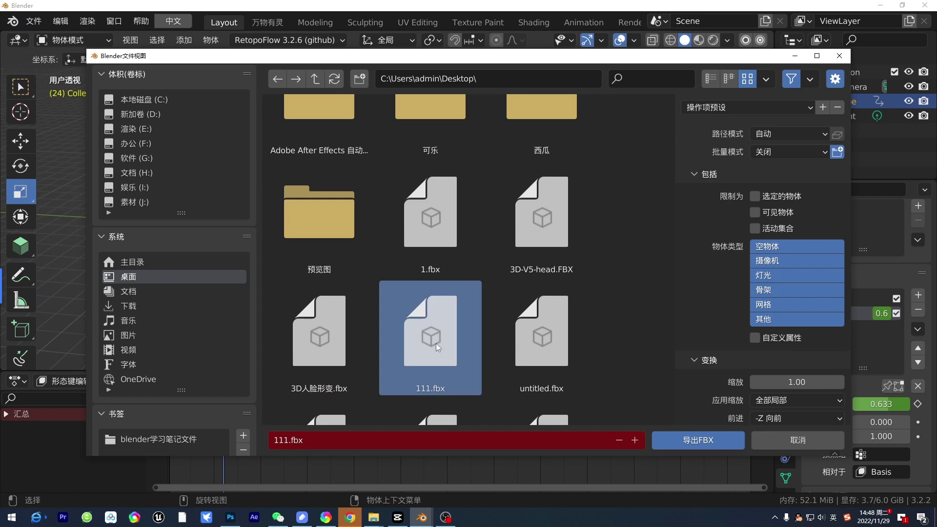
{"action": "left_click", "coordinate": [703, 440]}
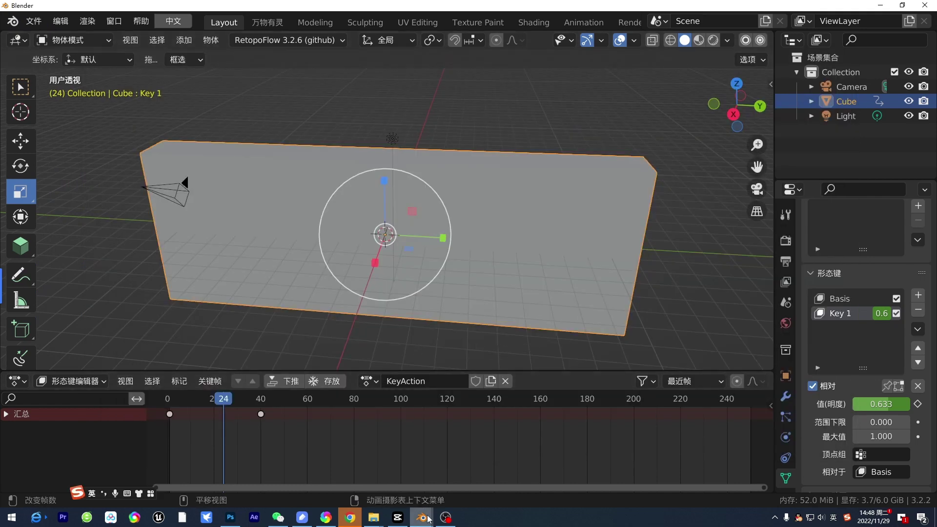
{"action": "left_click", "coordinate": [454, 483]}
Step: Import the FBX file from the Desktop into the empty scene
{"action": "left_click", "coordinate": [33, 21]}
{"action": "mouse_move", "coordinate": [88, 218]}
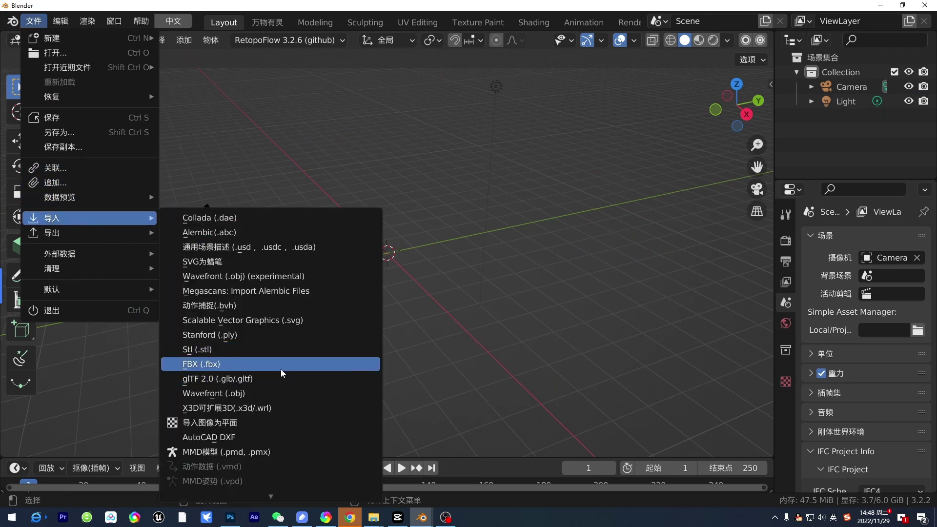
{"action": "left_click", "coordinate": [281, 365]}
{"action": "scroll", "coordinate": [464, 346], "scroll_direction": "down", "scroll_amount": 3}
{"action": "scroll", "coordinate": [458, 345], "scroll_direction": "down", "scroll_amount": 2}
{"action": "scroll", "coordinate": [456, 343], "scroll_direction": "down", "scroll_amount": 3}
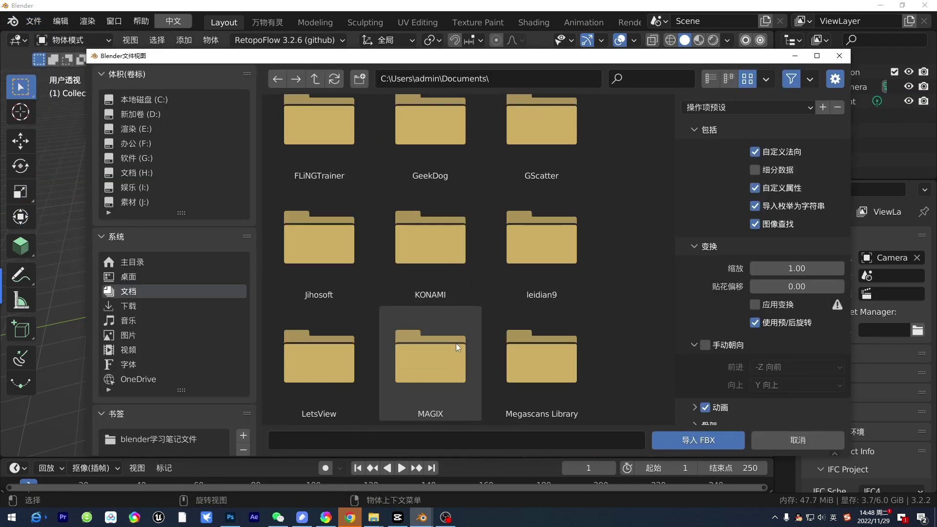
{"action": "scroll", "coordinate": [456, 343], "scroll_direction": "down", "scroll_amount": 2}
{"action": "scroll", "coordinate": [455, 344], "scroll_direction": "down", "scroll_amount": 2}
{"action": "left_click", "coordinate": [182, 274]}
{"action": "scroll", "coordinate": [458, 329], "scroll_direction": "down", "scroll_amount": 3}
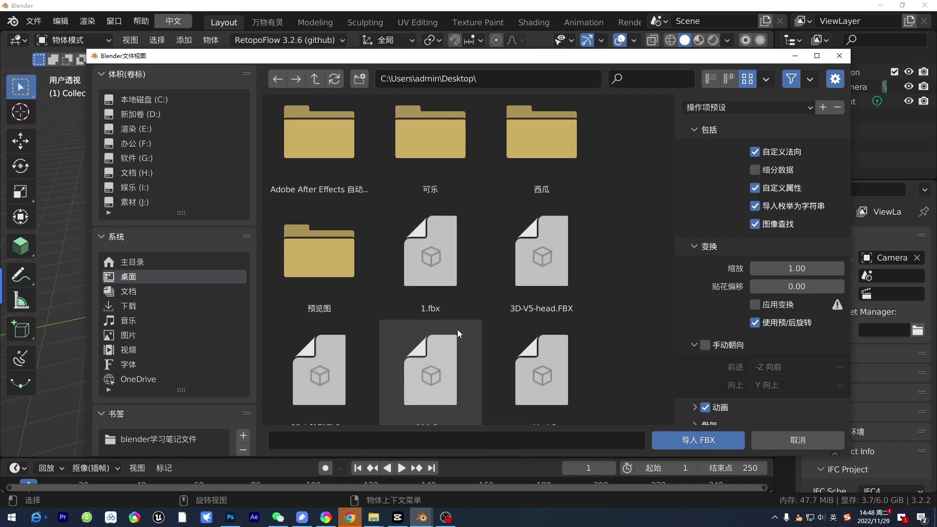
{"action": "scroll", "coordinate": [453, 373], "scroll_direction": "down", "scroll_amount": 2}
{"action": "double_click", "coordinate": [440, 338]}
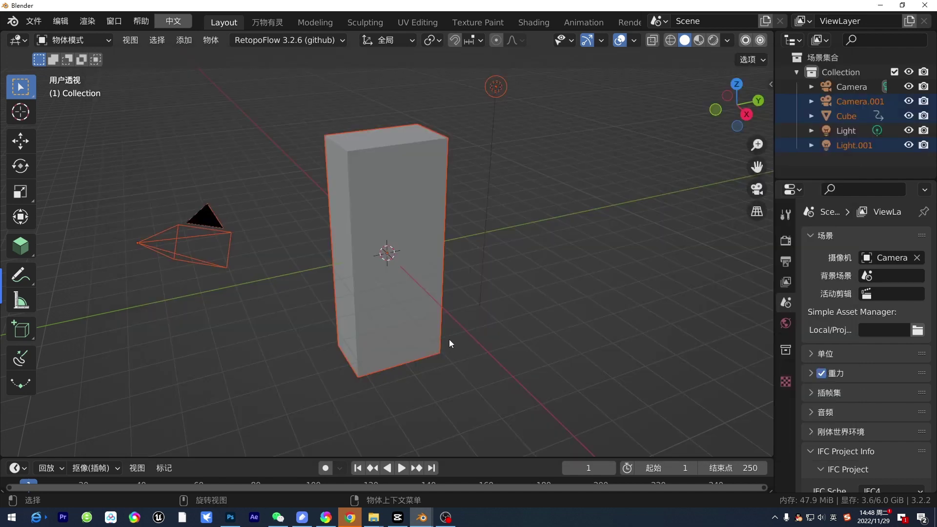
Step: Enlarge the timeline, then play and scrub the imported animation before stopping
{"action": "left_click_drag", "start_coordinate": [344, 457], "coordinate": [340, 345]}
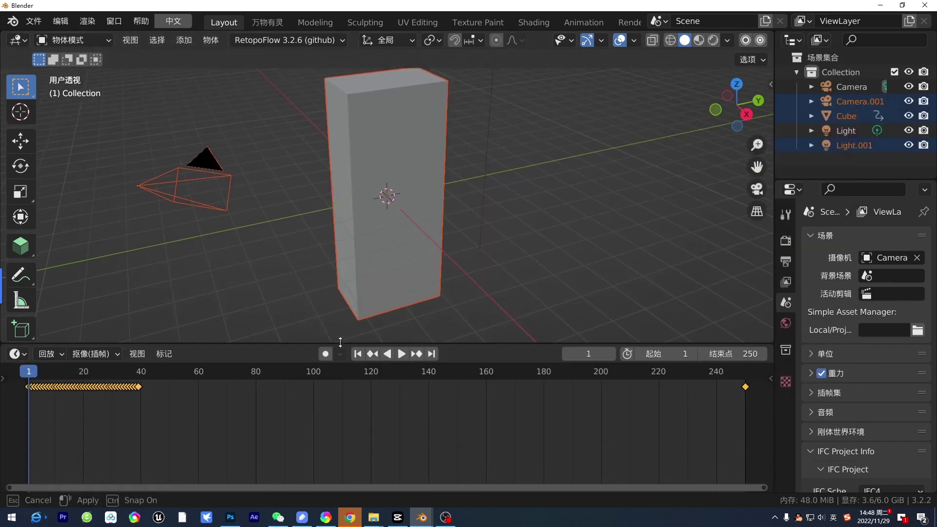
{"action": "key", "text": "space"}
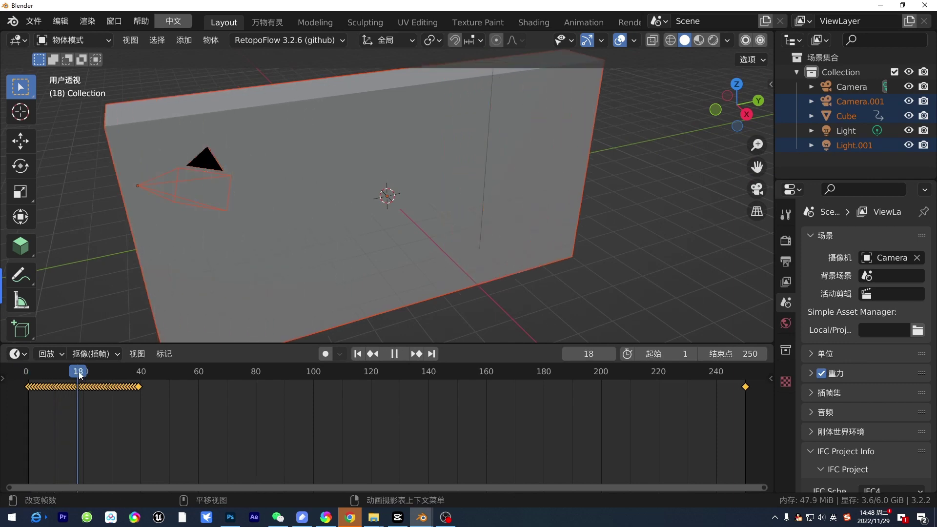
{"action": "mouse_move", "coordinate": [194, 375]}
{"action": "left_mouse_down"}
{"action": "mouse_move", "coordinate": [142, 378]}
{"action": "mouse_move", "coordinate": [621, 401]}
{"action": "mouse_move", "coordinate": [142, 390]}
{"action": "mouse_move", "coordinate": [715, 396]}
{"action": "mouse_move", "coordinate": [54, 387]}
{"action": "mouse_move", "coordinate": [98, 387]}
{"action": "left_mouse_up"}
{"action": "key", "text": "space"}
{"action": "key", "text": "space"}
{"action": "key", "text": "space"}
Step: Select the imported Cube to show its Basis and Key 1 shape keys while playing the morph
{"action": "left_click", "coordinate": [396, 220]}
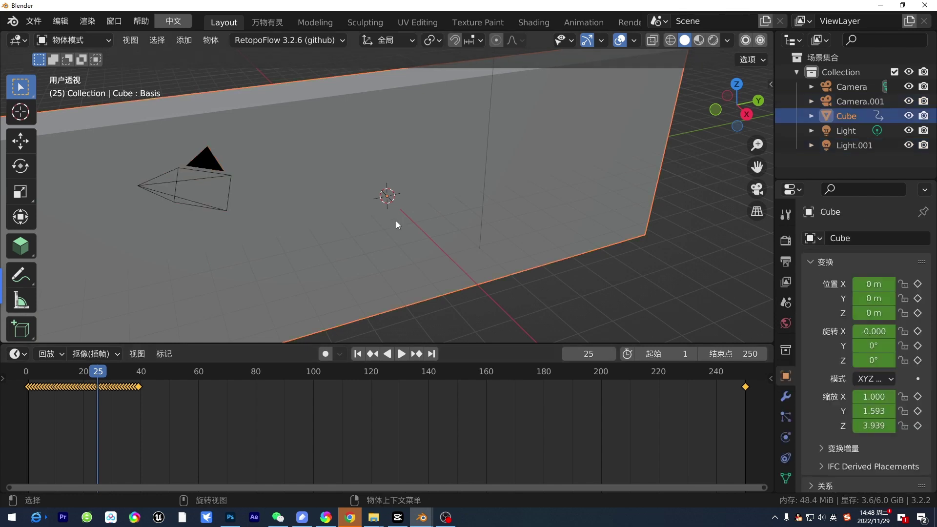
{"action": "left_click", "coordinate": [785, 478]}
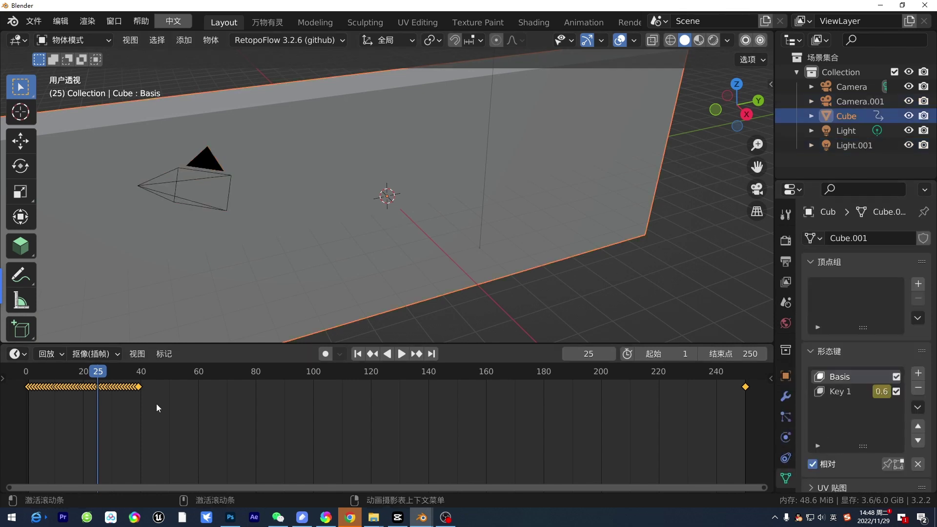
{"action": "key", "text": "space"}
{"action": "mouse_move", "coordinate": [106, 376]}
{"action": "left_mouse_down"}
{"action": "mouse_move", "coordinate": [46, 388]}
{"action": "mouse_move", "coordinate": [162, 393]}
{"action": "mouse_move", "coordinate": [78, 390]}
{"action": "left_mouse_up"}
{"action": "key", "text": "space"}
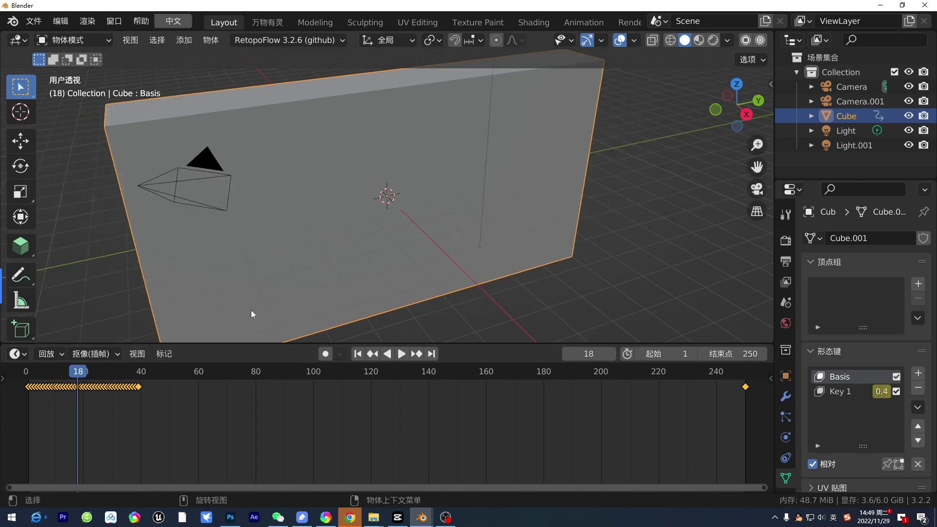
{"action": "scroll", "coordinate": [277, 295], "scroll_direction": "down", "scroll_amount": 4}
Step: Orbit to a more frontal view of the cube and begin a new file
{"action": "mouse_move", "coordinate": [257, 234]}
{"action": "middle_mouse_down"}
{"action": "mouse_move", "coordinate": [283, 262]}
{"action": "mouse_move", "coordinate": [309, 157]}
{"action": "mouse_move", "coordinate": [369, 244]}
{"action": "mouse_move", "coordinate": [323, 288]}
{"action": "mouse_move", "coordinate": [340, 322]}
{"action": "middle_mouse_up"}
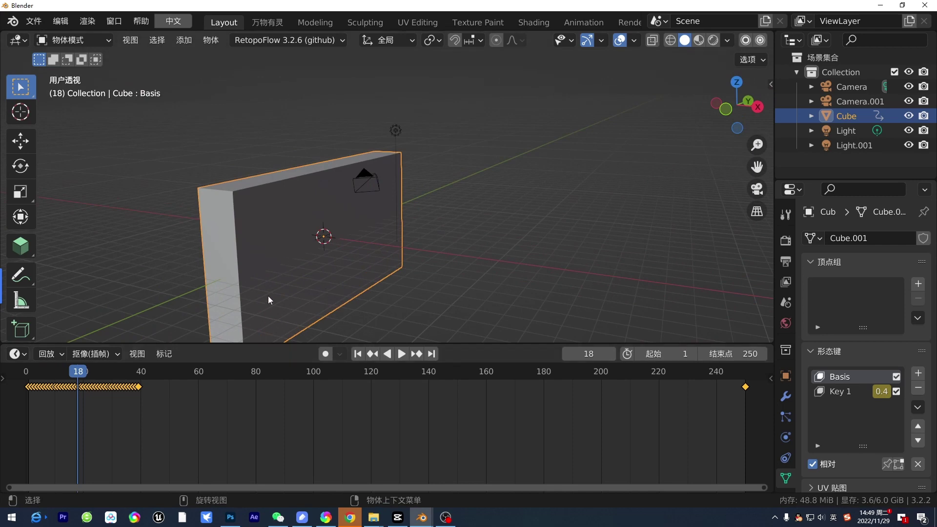
{"action": "middle_click_drag", "start_coordinate": [472, 265], "coordinate": [231, 172]}
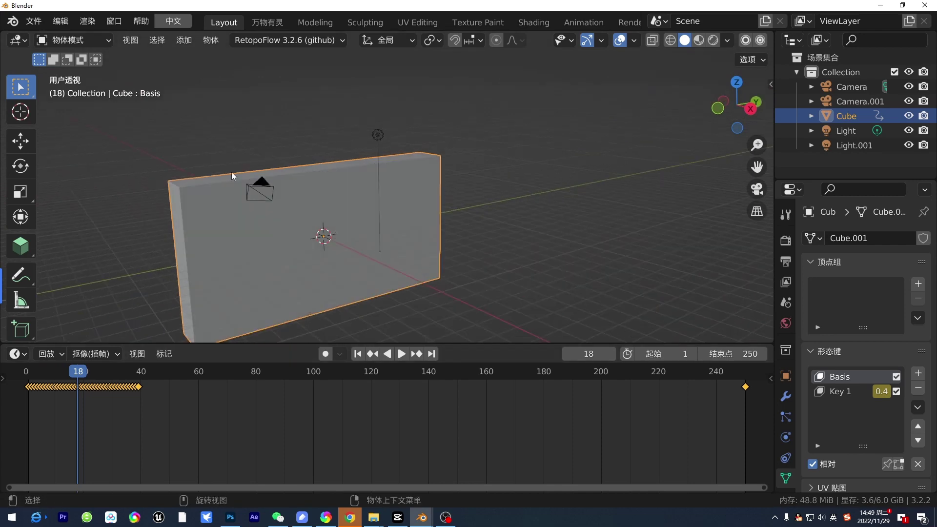
{"action": "left_click", "coordinate": [33, 21]}
Step: Create a new General scene without saving, delete its cube, and return to the shape-keyed cube window
{"action": "left_click", "coordinate": [211, 36]}
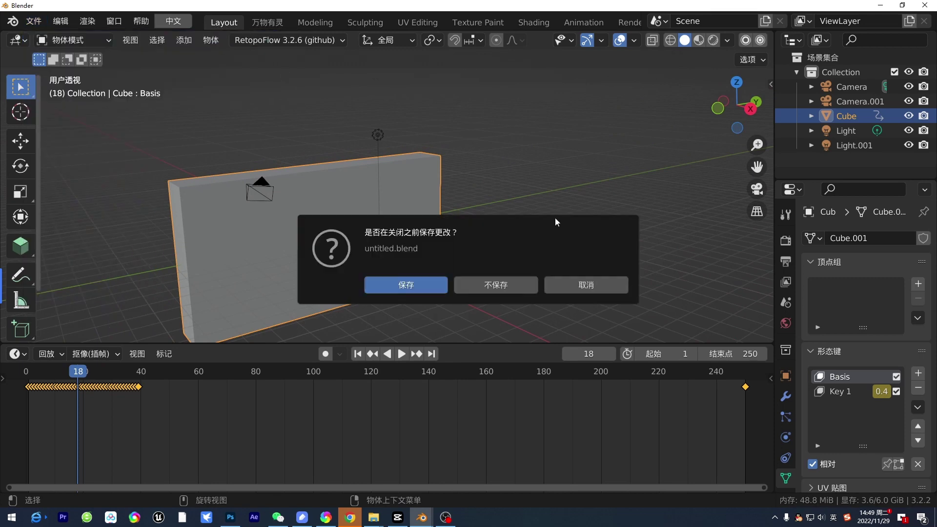
{"action": "left_click", "coordinate": [490, 289]}
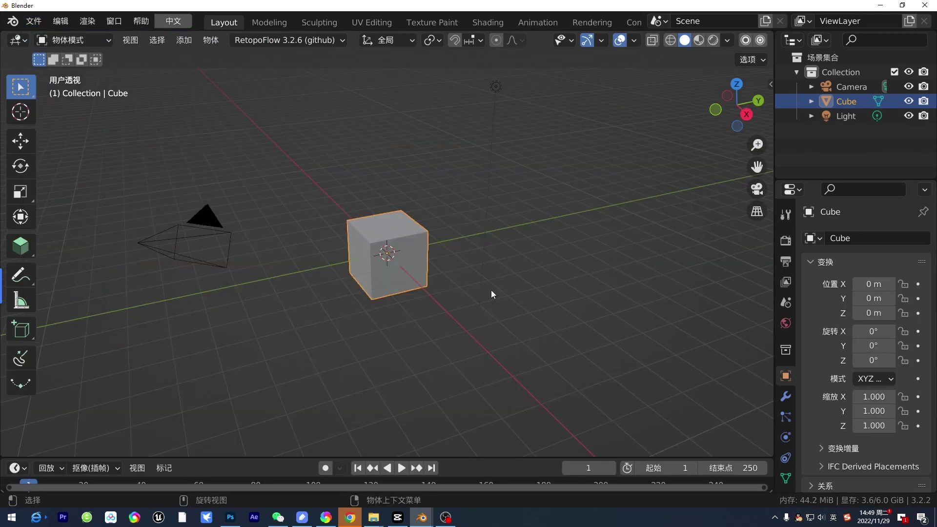
{"action": "key", "text": "x"}
{"action": "left_click", "coordinate": [420, 278]}
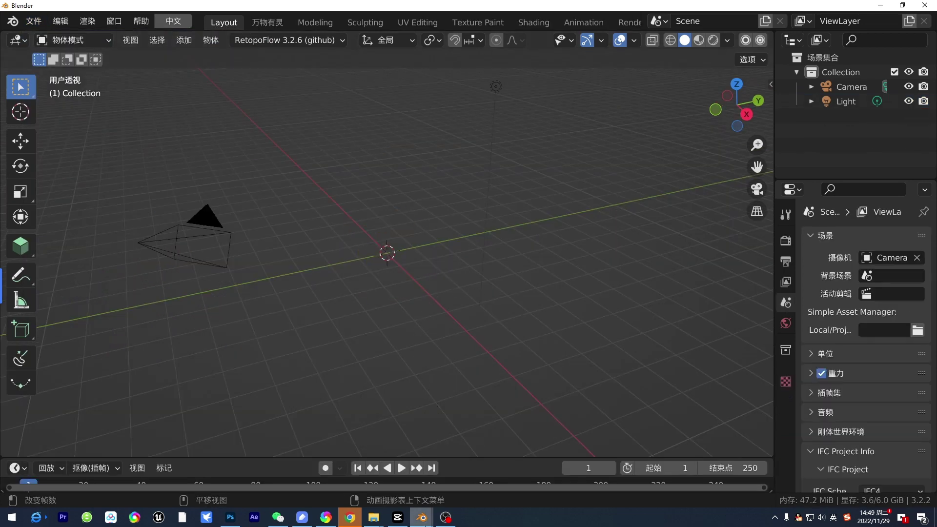
{"action": "left_click", "coordinate": [374, 469]}
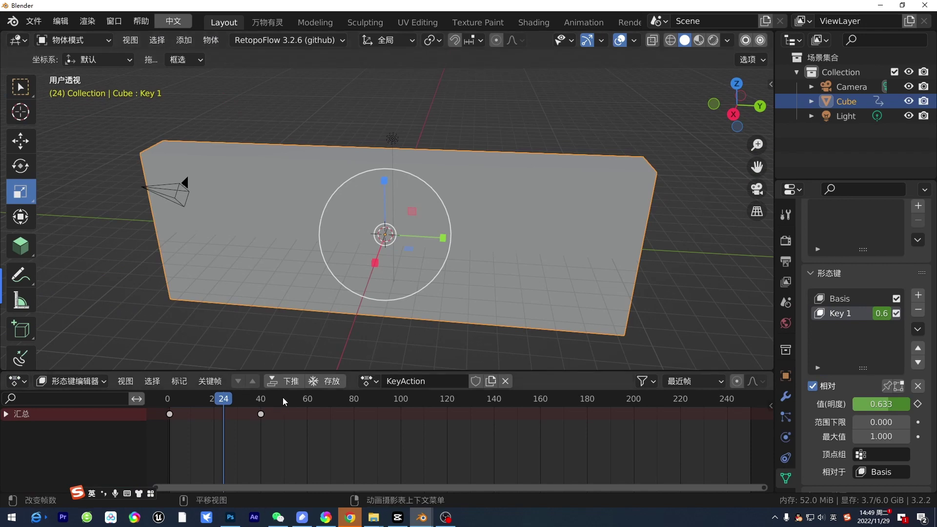
Step: Export the scene to the Desktop as untitled.abc (Alembic) with Subdivision Apply turned off
{"action": "left_click", "coordinate": [34, 21]}
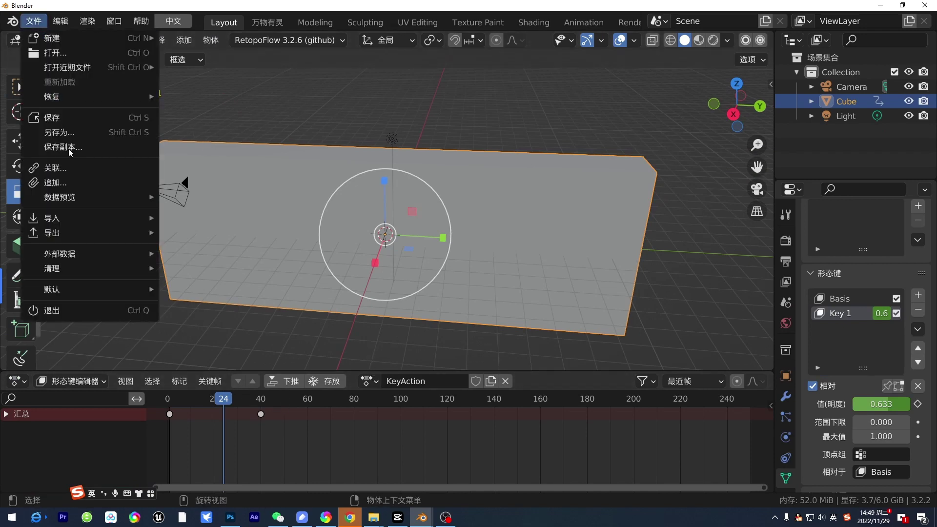
{"action": "mouse_move", "coordinate": [51, 232]}
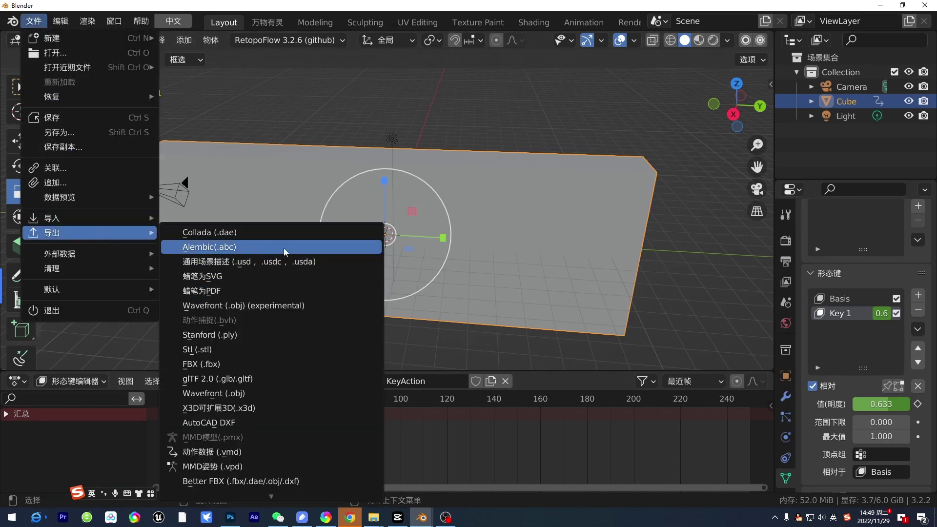
{"action": "left_click", "coordinate": [284, 249]}
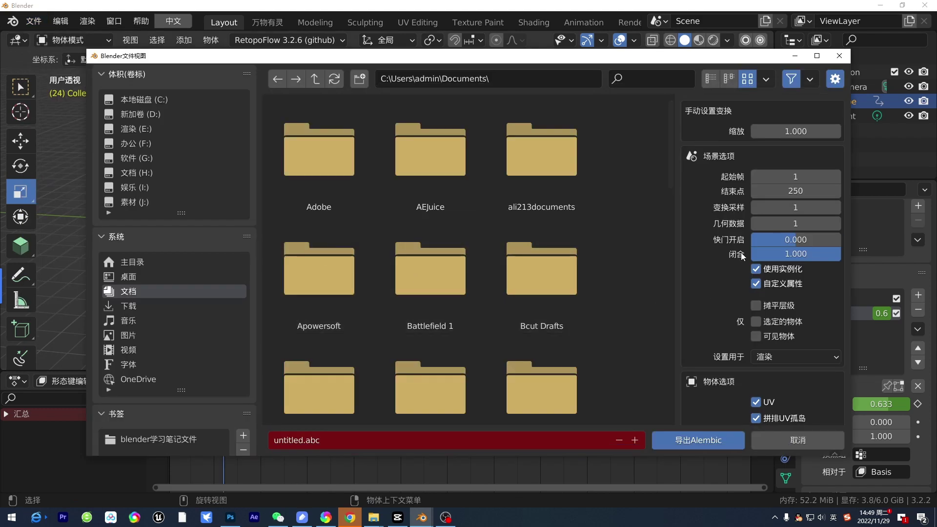
{"action": "scroll", "coordinate": [742, 256], "scroll_direction": "down", "scroll_amount": 3}
{"action": "scroll", "coordinate": [743, 254], "scroll_direction": "down", "scroll_amount": 7}
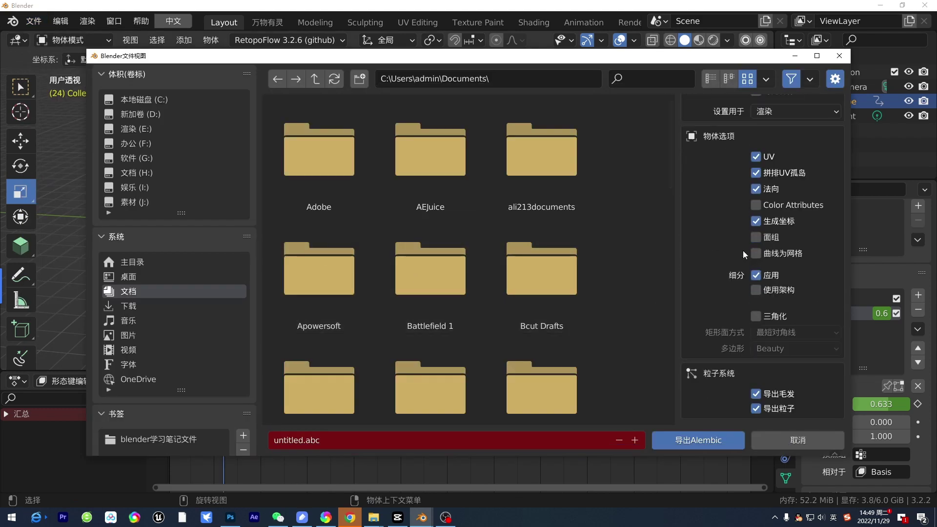
{"action": "left_click", "coordinate": [755, 276]}
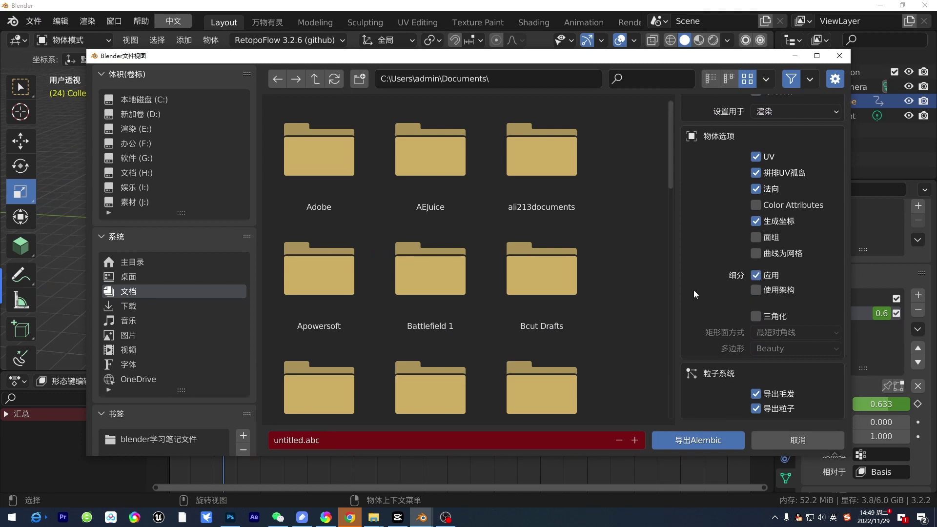
{"action": "left_click_drag", "start_coordinate": [670, 179], "coordinate": [682, 386]}
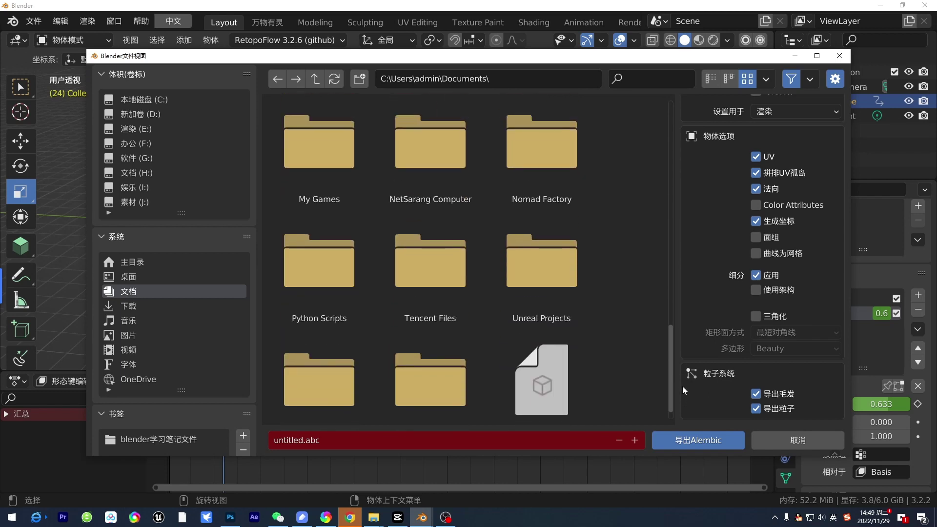
{"action": "left_click", "coordinate": [128, 276]}
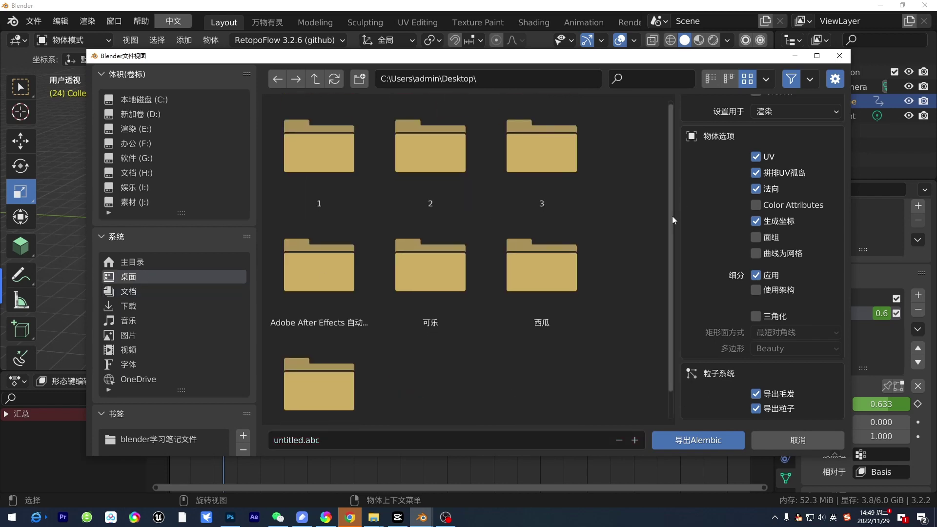
{"action": "left_click_drag", "start_coordinate": [672, 215], "coordinate": [672, 288]}
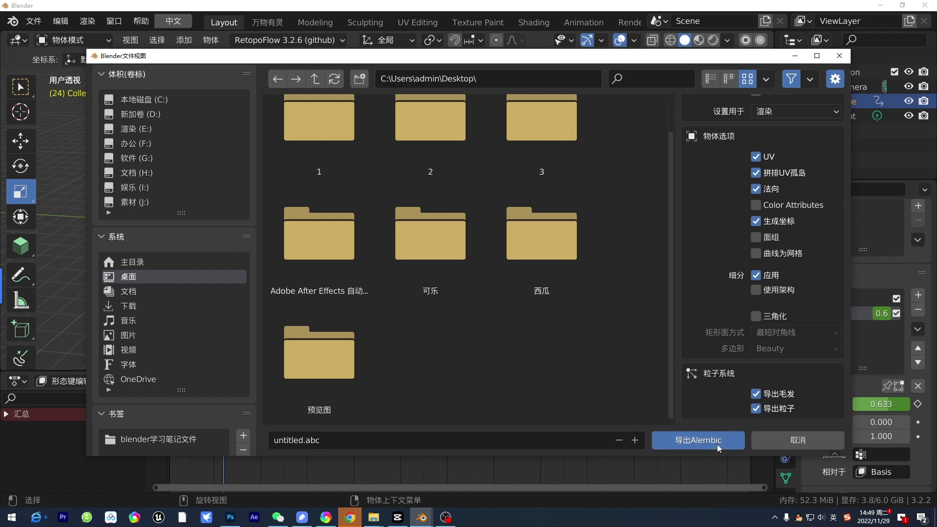
{"action": "left_click", "coordinate": [698, 440]}
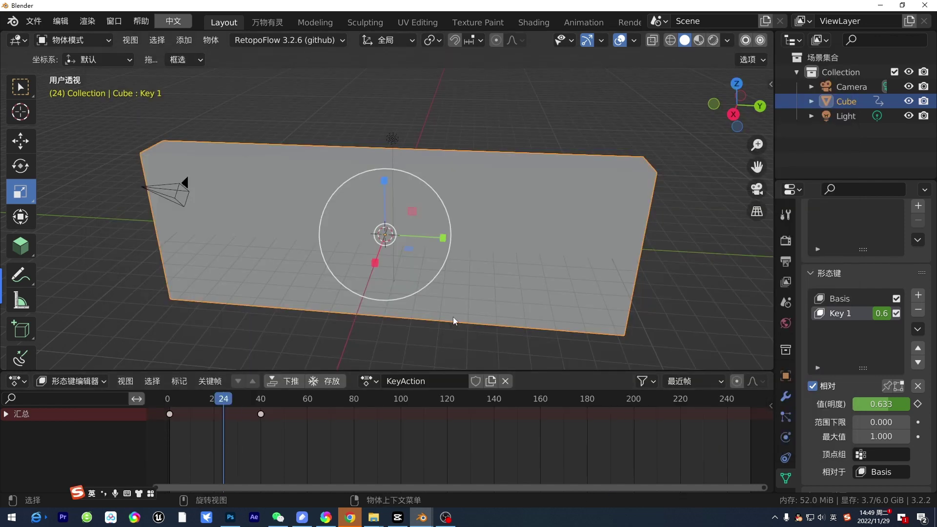
Step: In the empty scene's window, import untitled.abc from the Desktop as an Alembic file
{"action": "mouse_move", "coordinate": [422, 517]}
{"action": "left_click", "coordinate": [470, 476]}
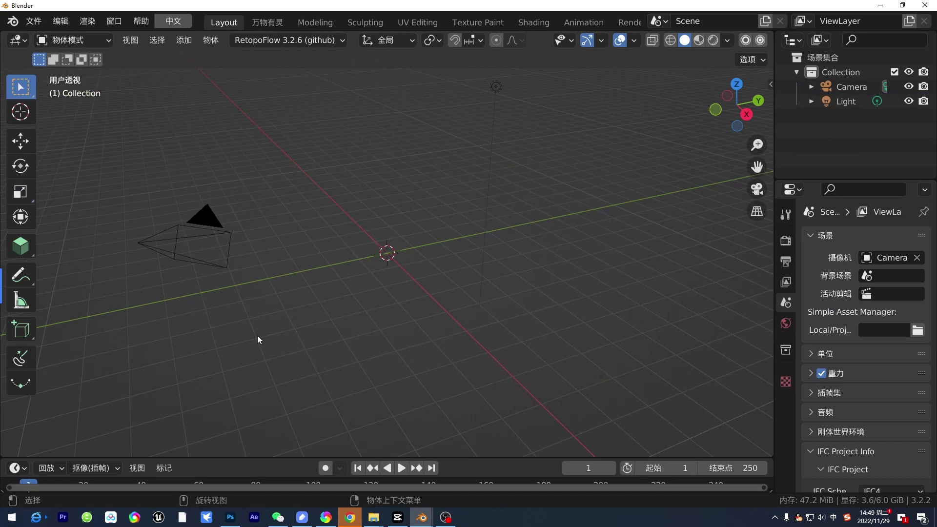
{"action": "left_click", "coordinate": [31, 24]}
{"action": "mouse_move", "coordinate": [88, 218]}
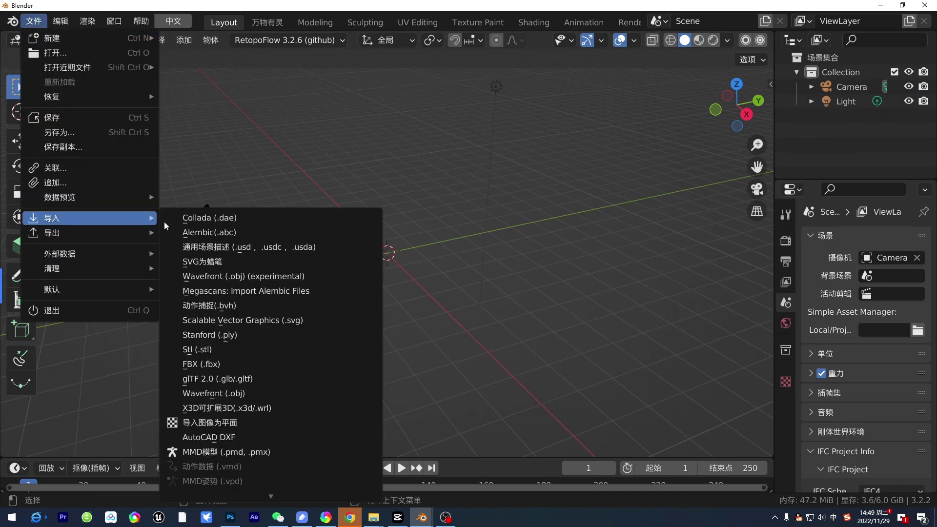
{"action": "left_click", "coordinate": [280, 233]}
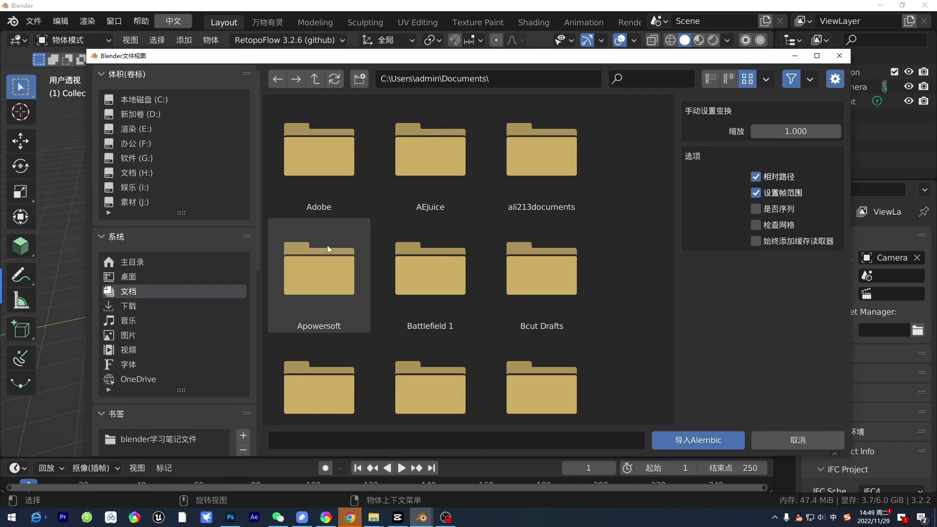
{"action": "left_click", "coordinate": [157, 276]}
{"action": "scroll", "coordinate": [542, 311], "scroll_direction": "down", "scroll_amount": 3}
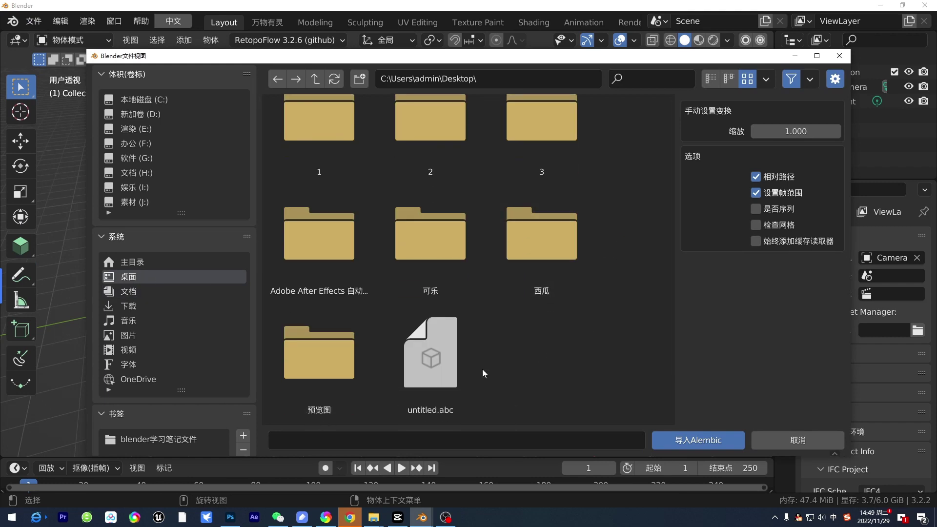
{"action": "double_click", "coordinate": [440, 361]}
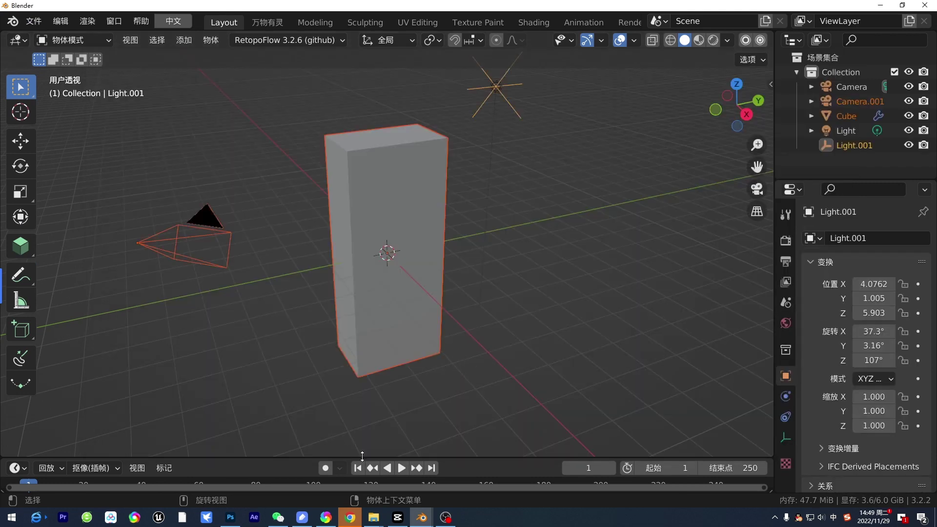
Step: Enlarge the timeline, play the cached animation and scrub to frame 26
{"action": "left_click_drag", "start_coordinate": [362, 456], "coordinate": [362, 361]}
{"action": "key", "text": "space"}
{"action": "left_click", "coordinate": [143, 388]}
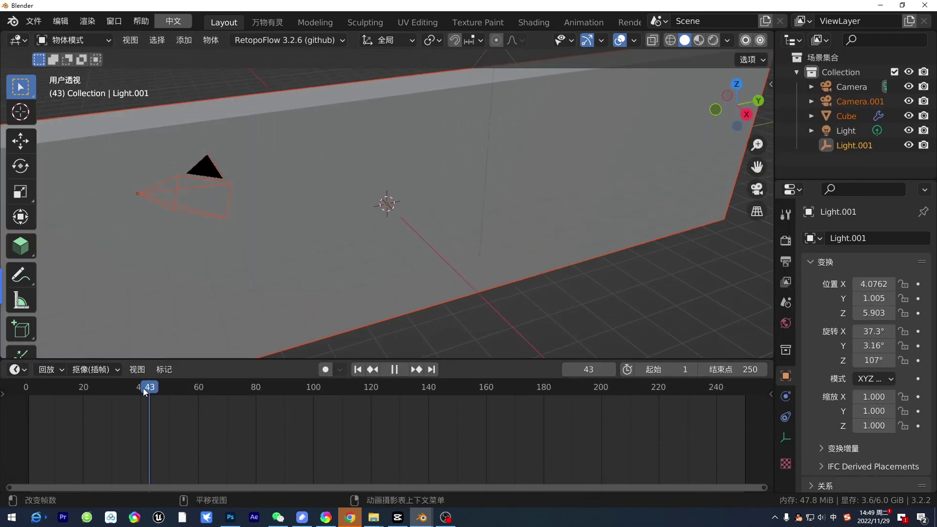
{"action": "left_click_drag", "start_coordinate": [143, 387], "coordinate": [93, 396]}
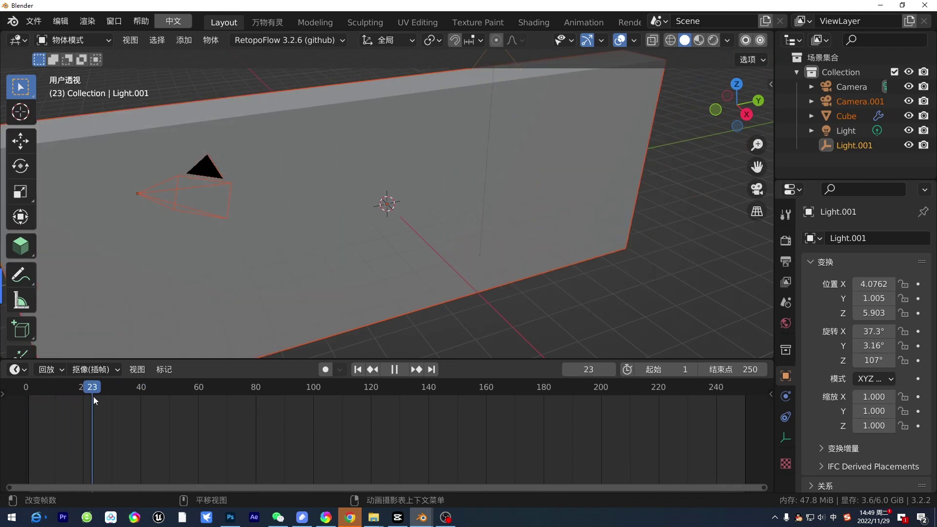
{"action": "left_click_drag", "start_coordinate": [92, 396], "coordinate": [100, 403]}
Step: Look over the object properties and playback options, then select the Cube in the outliner
{"action": "left_click", "coordinate": [786, 438]}
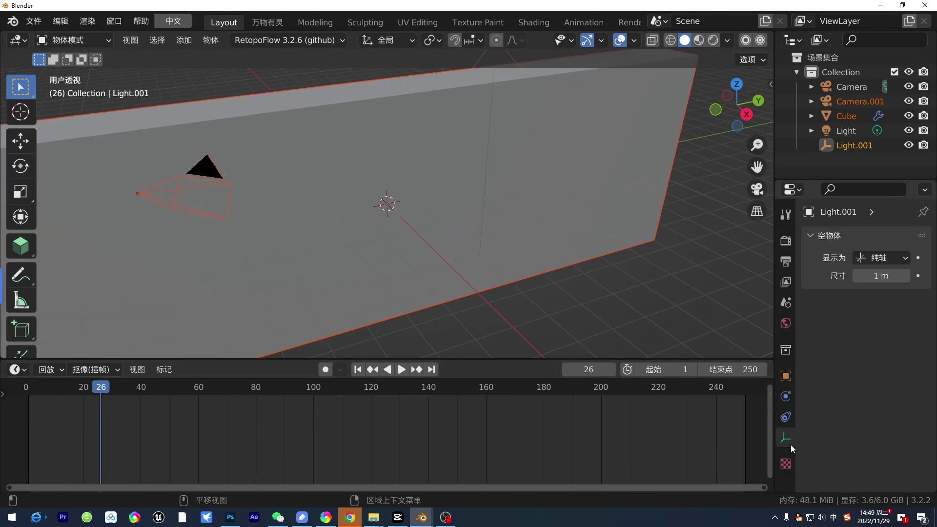
{"action": "scroll", "coordinate": [537, 307], "scroll_direction": "down", "scroll_amount": 2}
{"action": "scroll", "coordinate": [353, 288], "scroll_direction": "down", "scroll_amount": 2}
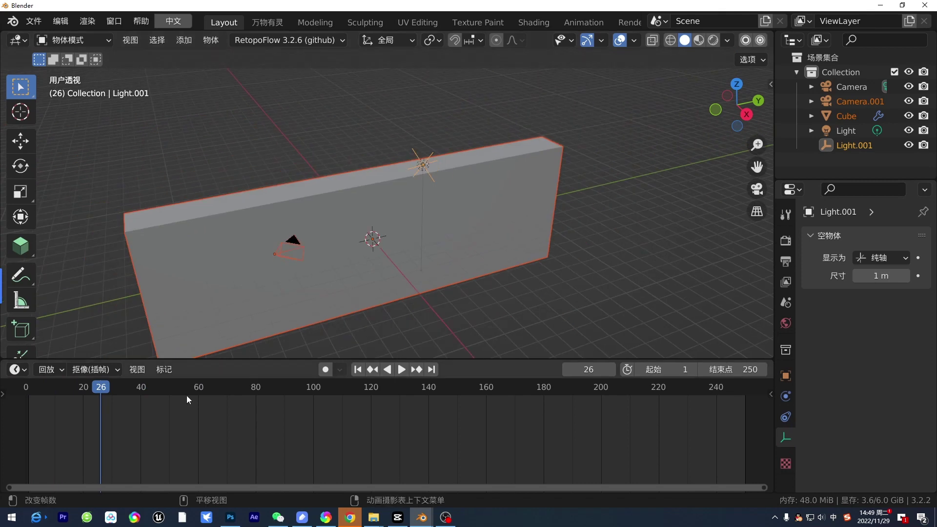
{"action": "left_click", "coordinate": [49, 369]}
{"action": "left_click", "coordinate": [41, 374]}
{"action": "left_click", "coordinate": [785, 376]}
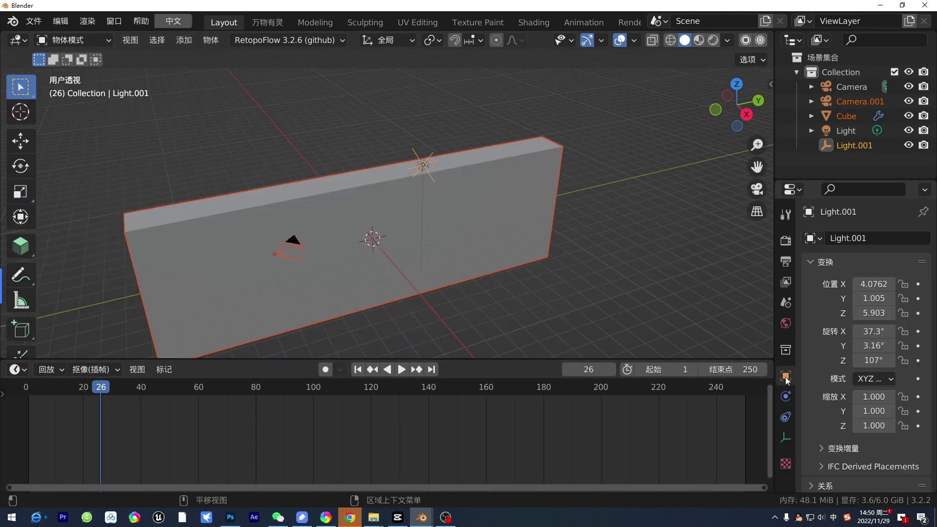
{"action": "left_click", "coordinate": [474, 271]}
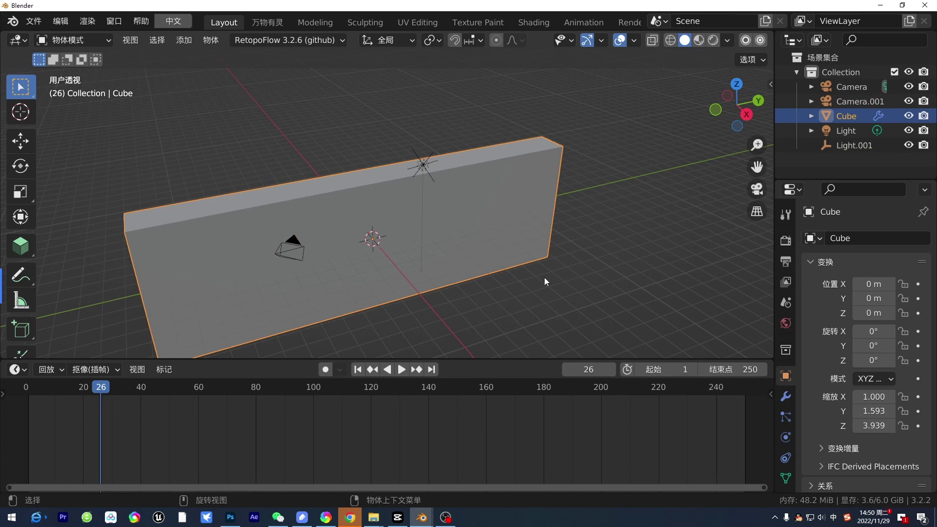
Step: Show the Cube's MeshSequenceCache modifier reading untitled.abc in a widened properties area
{"action": "left_click", "coordinate": [785, 396]}
{"action": "left_click", "coordinate": [785, 478]}
{"action": "scroll", "coordinate": [815, 382], "scroll_direction": "down", "scroll_amount": 3}
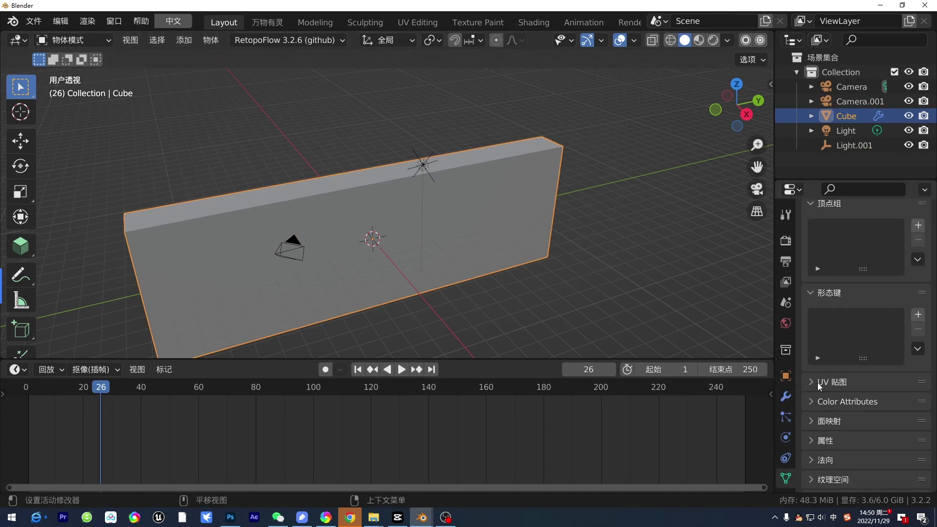
{"action": "left_click", "coordinate": [787, 398]}
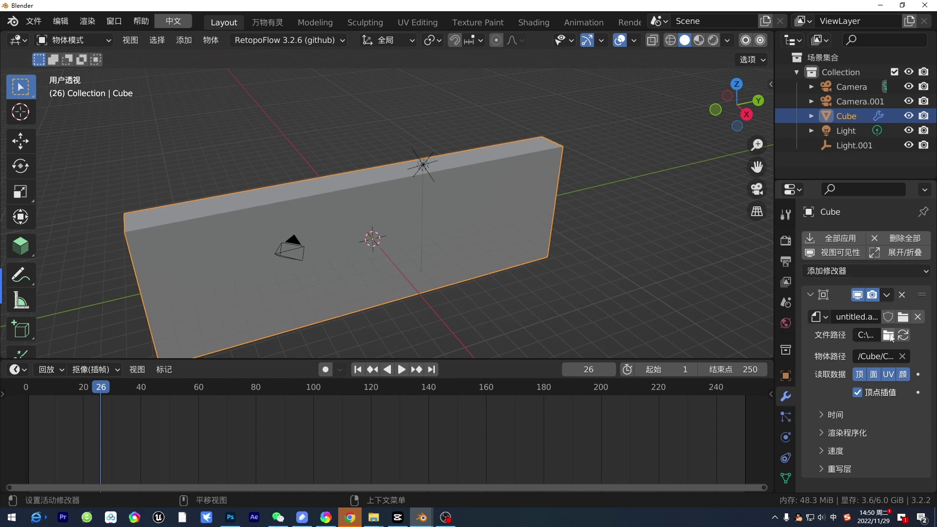
{"action": "left_click_drag", "start_coordinate": [772, 321], "coordinate": [616, 321]}
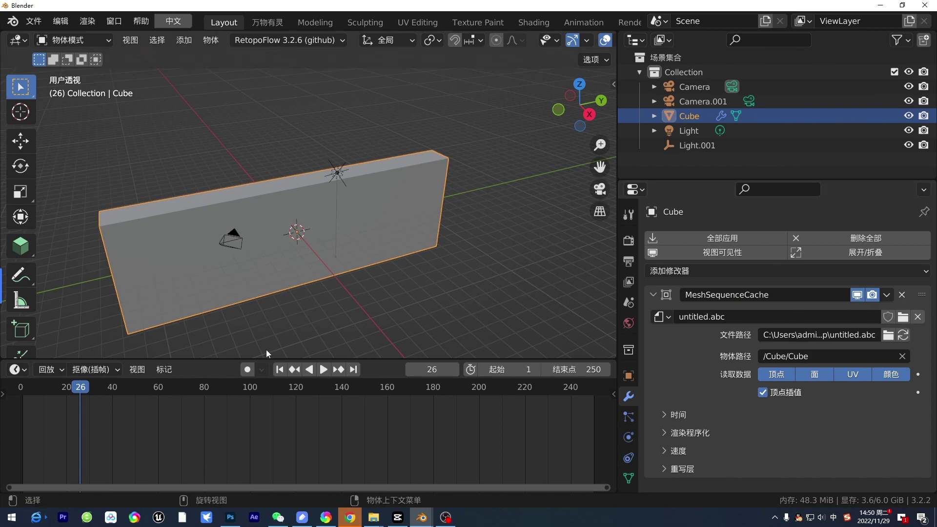
Step: Scrub the cached animation to frame 17 and check the File and Edit menus
{"action": "mouse_move", "coordinate": [90, 389]}
{"action": "left_mouse_down"}
{"action": "mouse_move", "coordinate": [158, 405]}
{"action": "mouse_move", "coordinate": [60, 401]}
{"action": "left_mouse_up"}
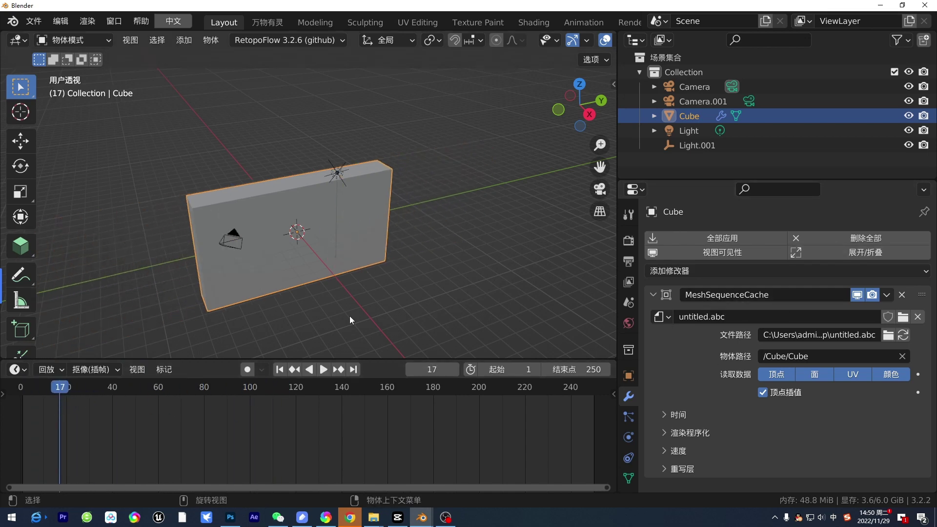
{"action": "left_click", "coordinate": [37, 25]}
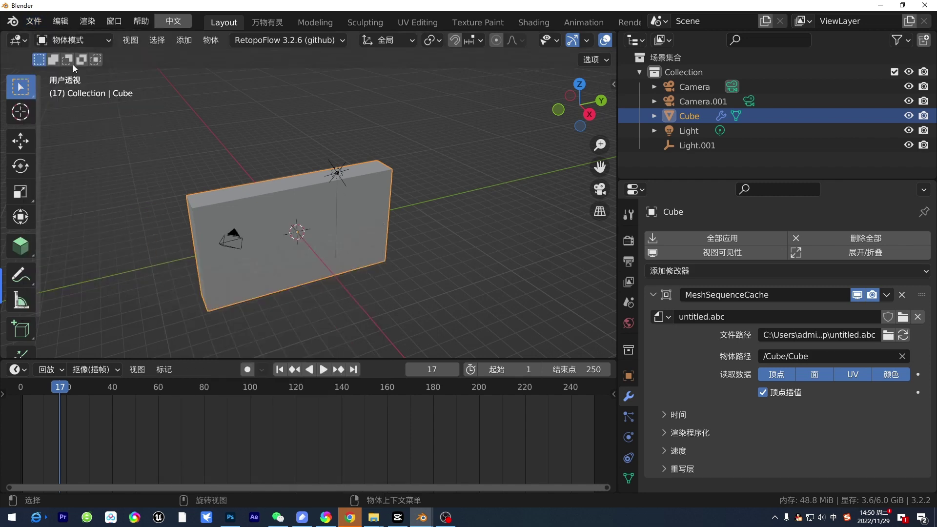
{"action": "left_click", "coordinate": [51, 24]}
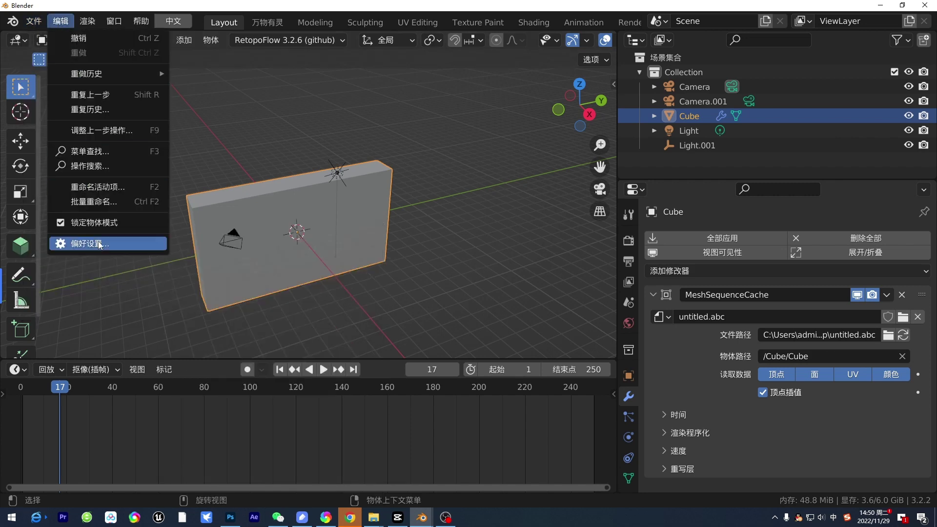
Step: Search 'mdd' in the Preferences add-ons to confirm NewTek MDD format is enabled
{"action": "left_click", "coordinate": [119, 244]}
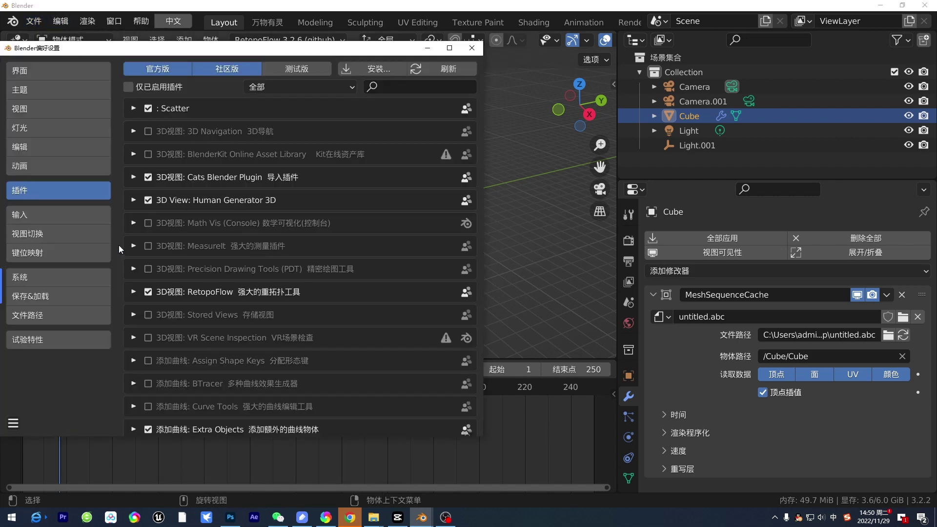
{"action": "left_click", "coordinate": [405, 90]}
{"action": "type", "text": "mdd"}
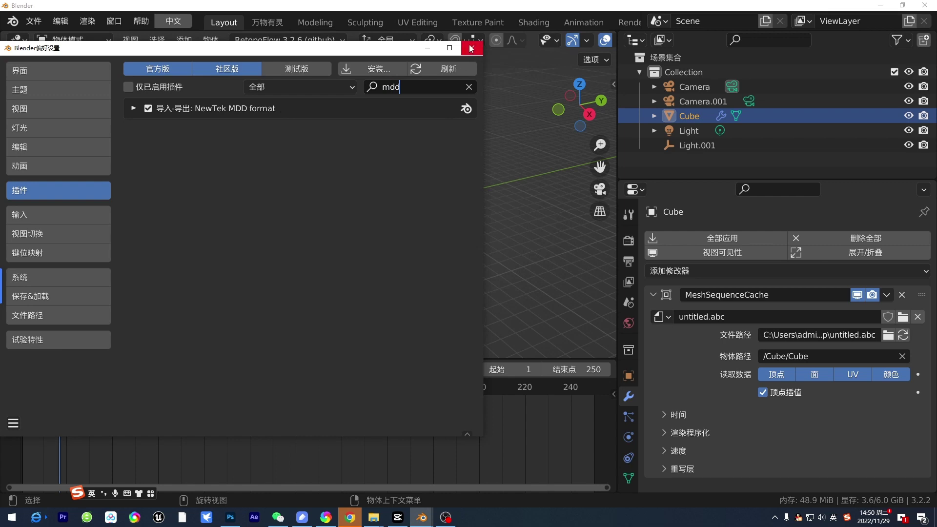
{"action": "left_click", "coordinate": [471, 48]}
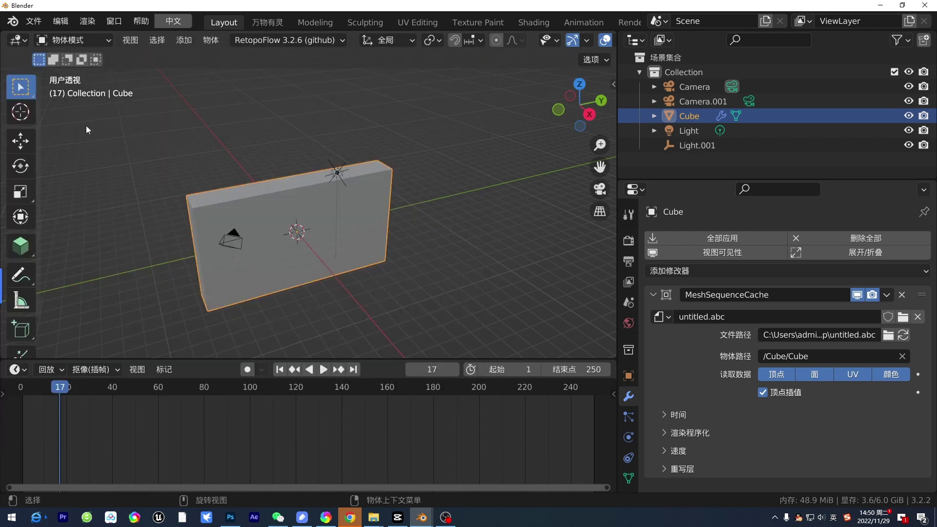
Step: Export the Cube's animation as Lightwave Point Cache untitled.mdd to the Desktop
{"action": "left_click", "coordinate": [33, 21]}
{"action": "mouse_move", "coordinate": [88, 232]}
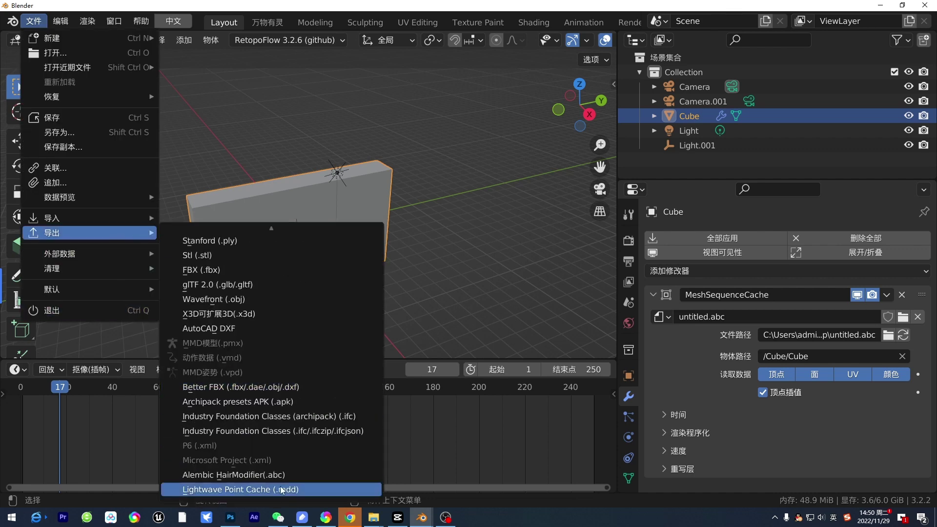
{"action": "left_click", "coordinate": [312, 488]}
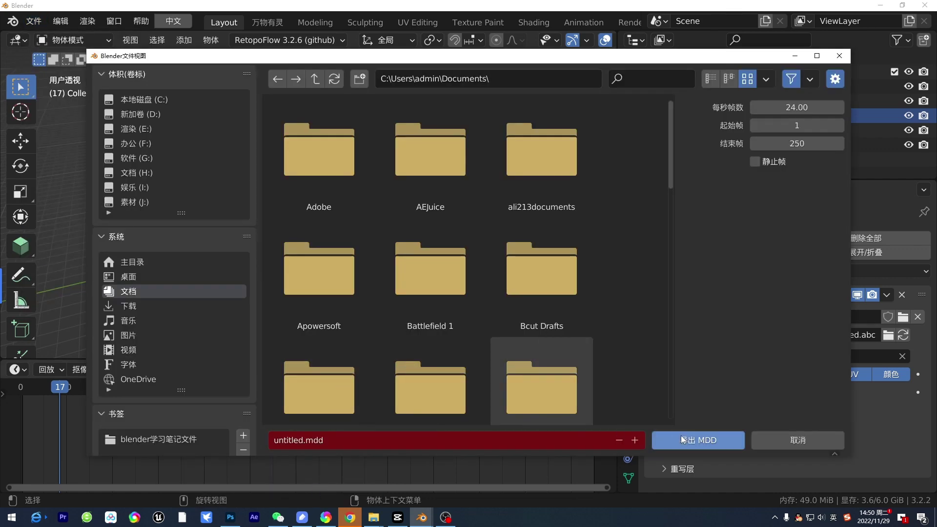
{"action": "left_click", "coordinate": [128, 277]}
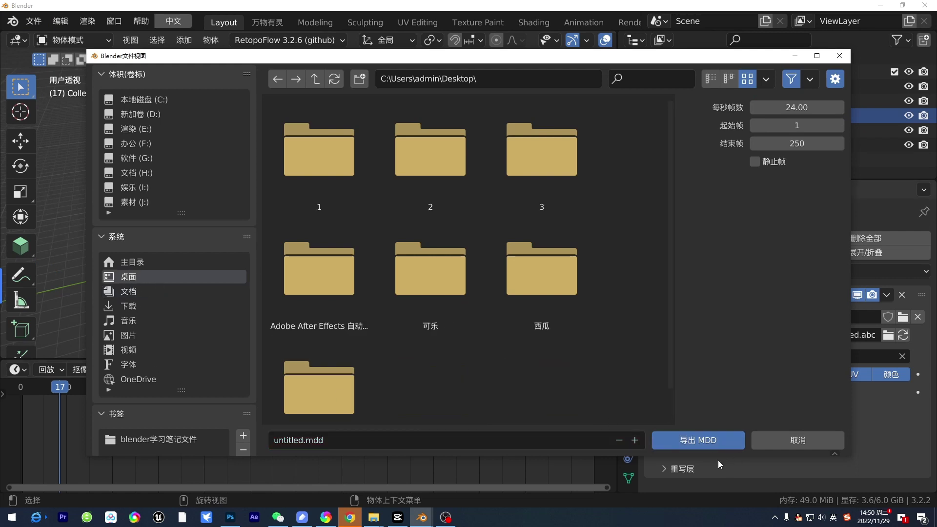
{"action": "left_click", "coordinate": [709, 442]}
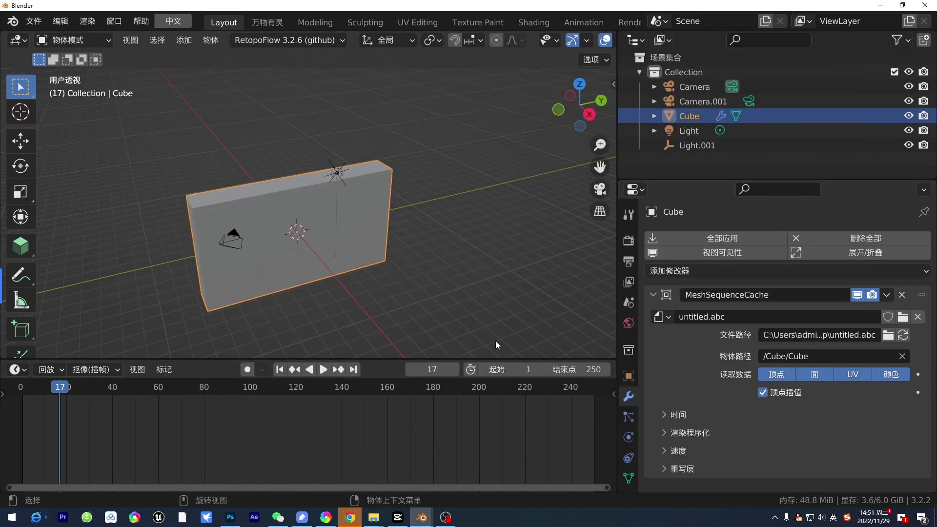
Step: Remove the MeshSequenceCache modifier, then play and scrub the animation to frame 99
{"action": "left_click", "coordinate": [902, 299]}
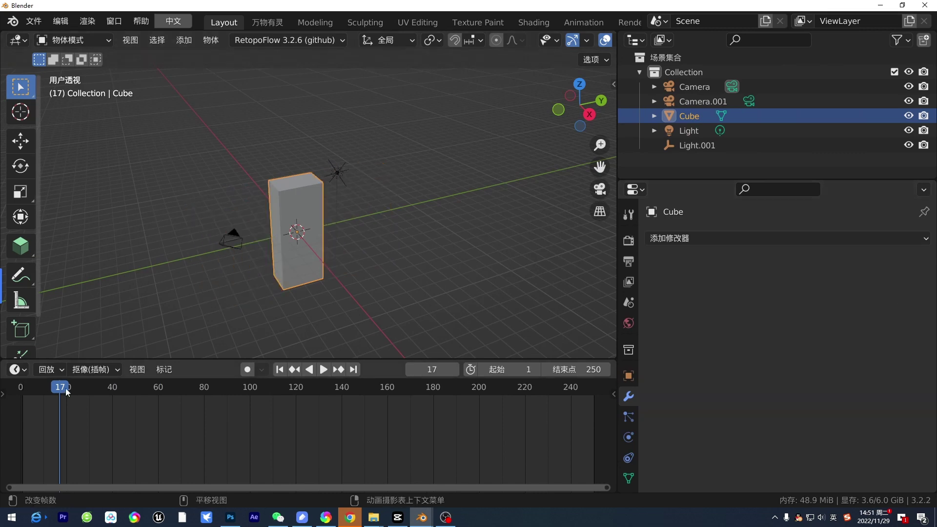
{"action": "left_click", "coordinate": [173, 400]}
{"action": "key", "text": "space"}
{"action": "left_click_drag", "start_coordinate": [173, 400], "coordinate": [247, 423]}
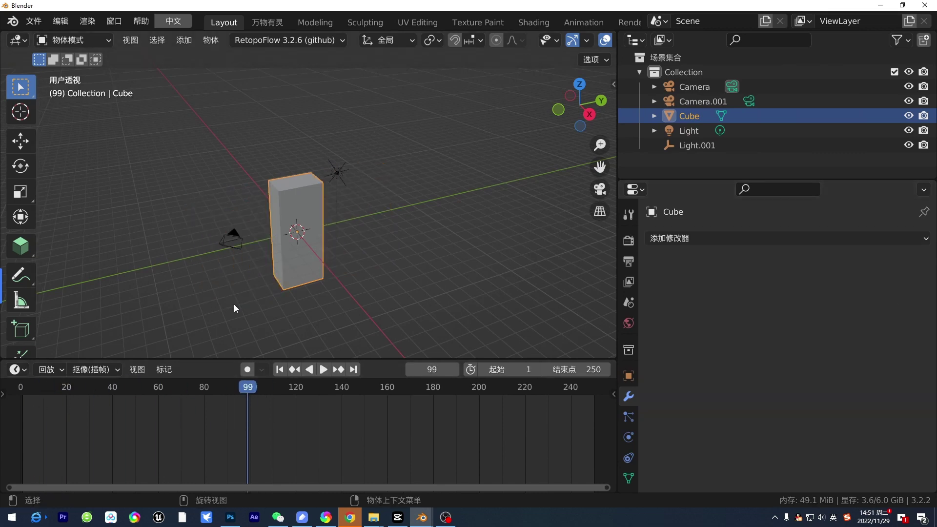
Step: Import Desktop/untitled.mdd onto the Cube as a Lightwave Point Cache
{"action": "left_click", "coordinate": [33, 22]}
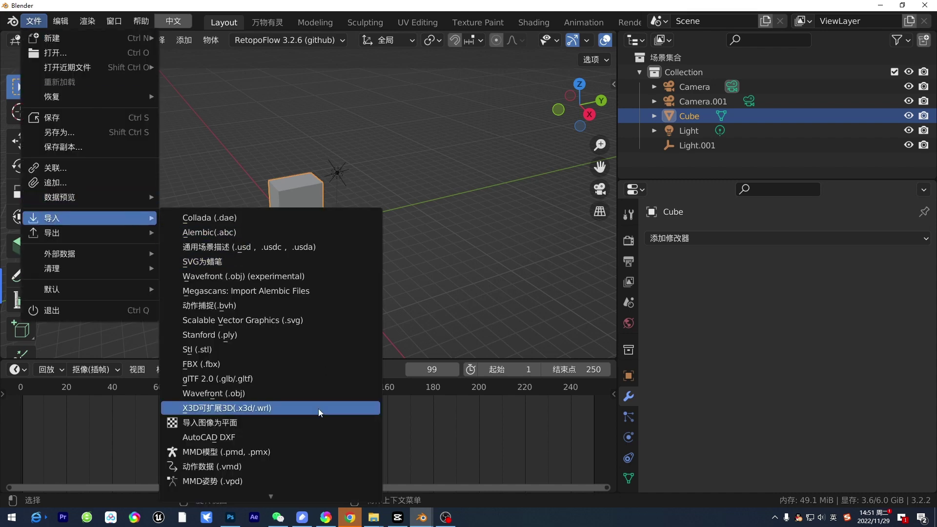
{"action": "mouse_move", "coordinate": [88, 218]}
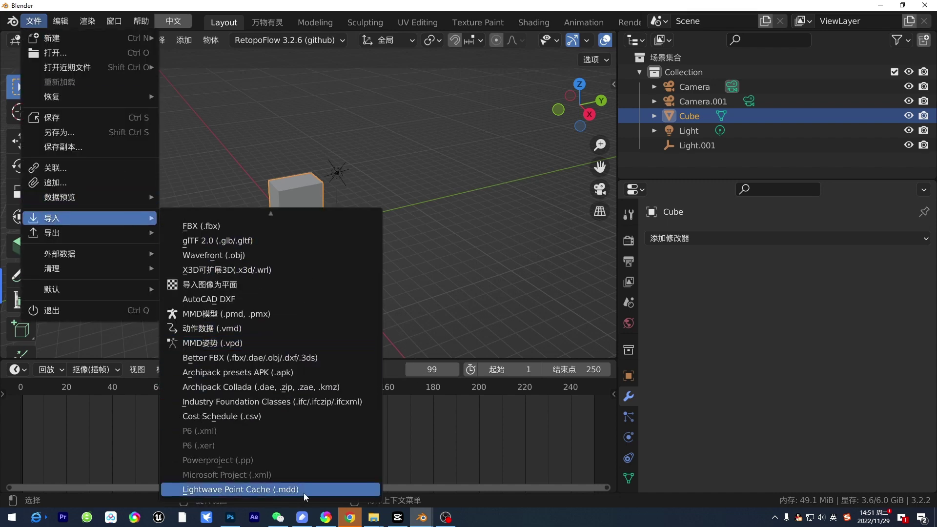
{"action": "left_click", "coordinate": [312, 489]}
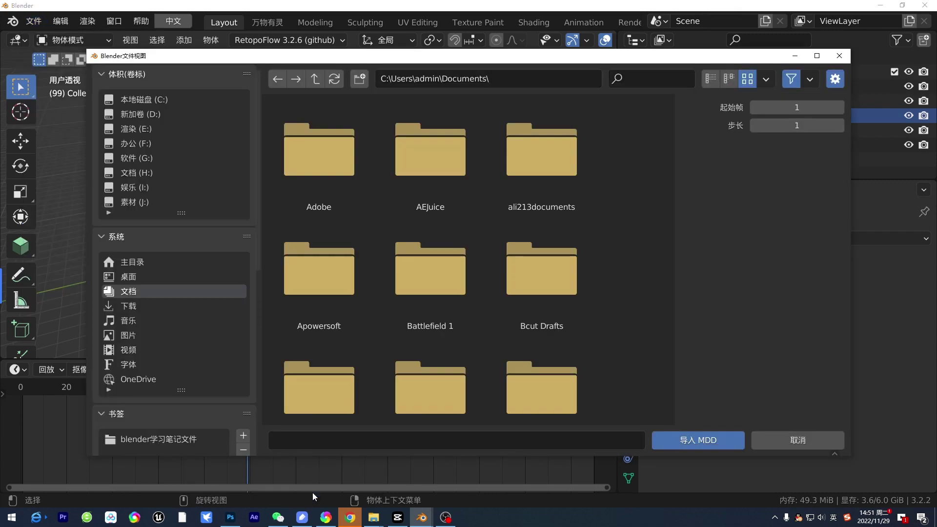
{"action": "left_click", "coordinate": [193, 282]}
{"action": "scroll", "coordinate": [507, 357], "scroll_direction": "down", "scroll_amount": 2}
{"action": "left_click", "coordinate": [492, 386]}
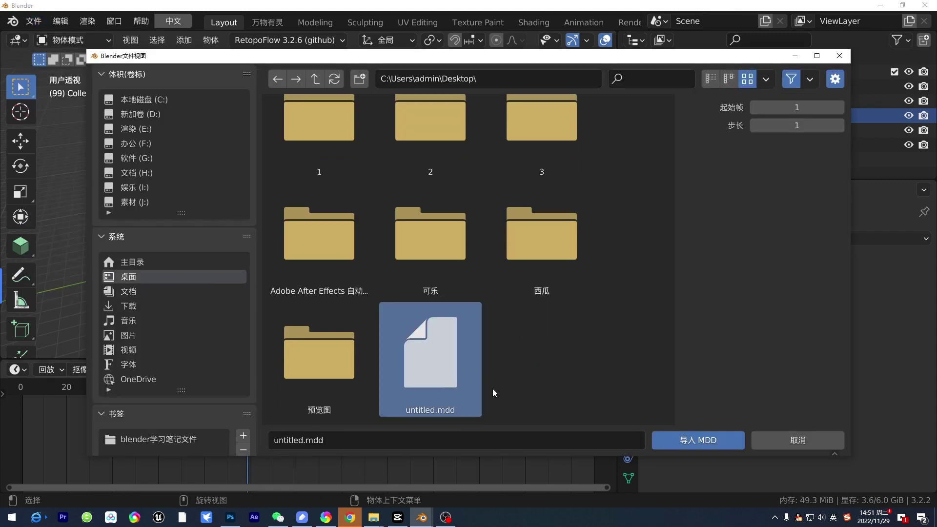
{"action": "left_click", "coordinate": [715, 444]}
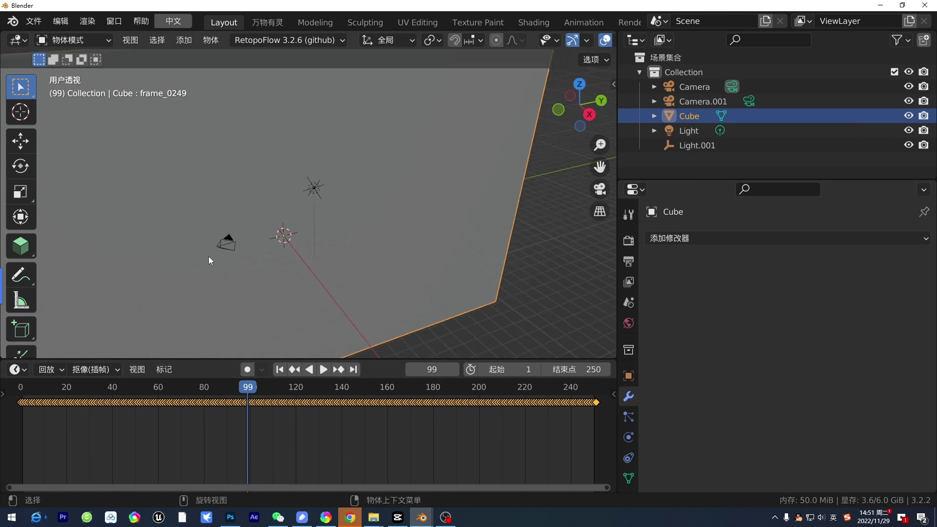
Step: Scrub the imported animation from frame 0, frame the cube and orbit around it
{"action": "left_click_drag", "start_coordinate": [234, 395], "coordinate": [22, 399]}
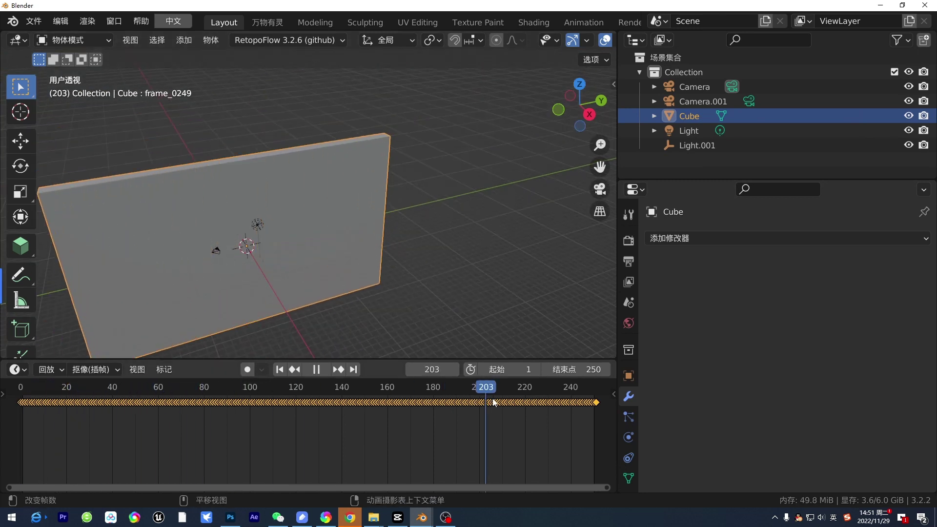
{"action": "mouse_move", "coordinate": [15, 406]}
{"action": "left_mouse_down"}
{"action": "mouse_move", "coordinate": [418, 404]}
{"action": "mouse_move", "coordinate": [140, 405]}
{"action": "mouse_move", "coordinate": [109, 420]}
{"action": "mouse_move", "coordinate": [203, 409]}
{"action": "mouse_move", "coordinate": [20, 403]}
{"action": "left_mouse_up"}
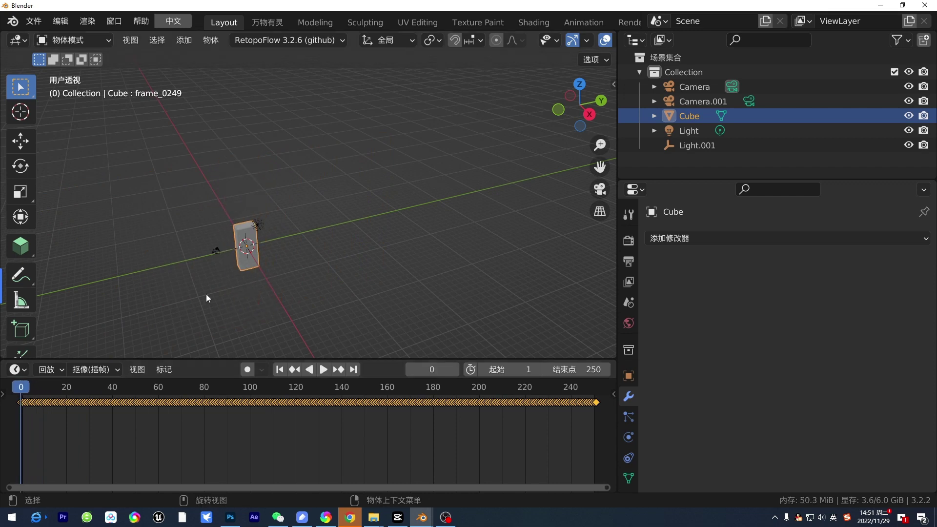
{"action": "key", "text": "KP_Decimal"}
{"action": "mouse_move", "coordinate": [209, 265]}
{"action": "middle_mouse_down"}
{"action": "mouse_move", "coordinate": [303, 248]}
{"action": "mouse_move", "coordinate": [285, 236]}
{"action": "mouse_move", "coordinate": [309, 262]}
{"action": "middle_mouse_up"}
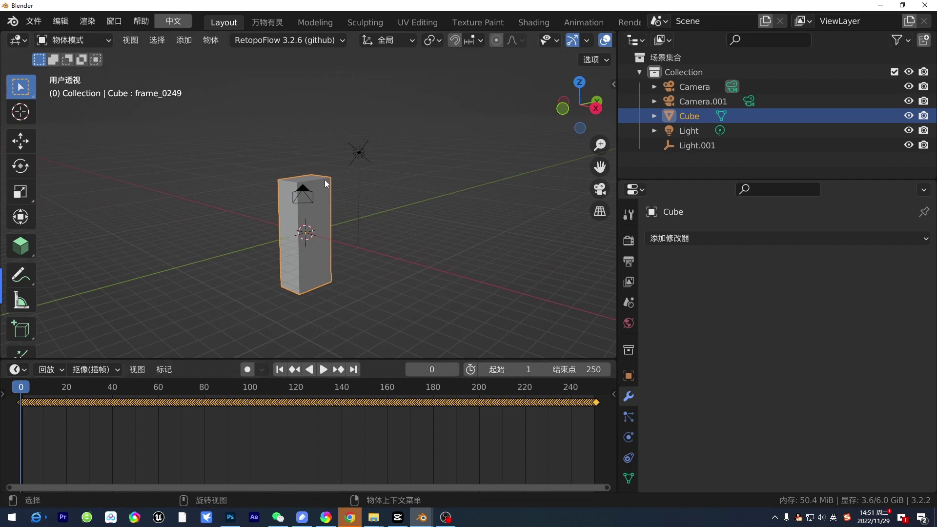
{"action": "mouse_move", "coordinate": [314, 208]}
{"action": "middle_mouse_down"}
{"action": "mouse_move", "coordinate": [252, 220]}
{"action": "mouse_move", "coordinate": [305, 244]}
{"action": "mouse_move", "coordinate": [293, 254]}
{"action": "middle_mouse_up"}
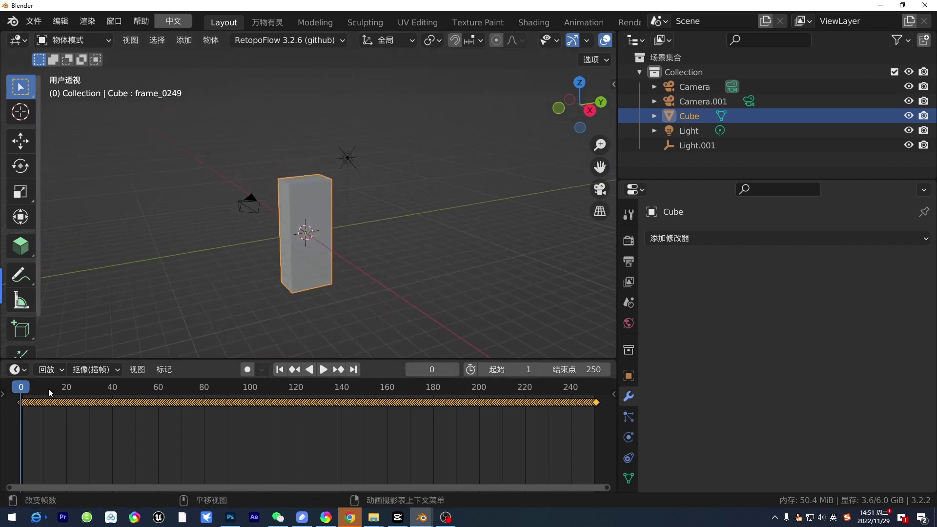
{"action": "left_click", "coordinate": [24, 393]}
{"action": "scroll", "coordinate": [190, 292], "scroll_direction": "down", "scroll_amount": 3}
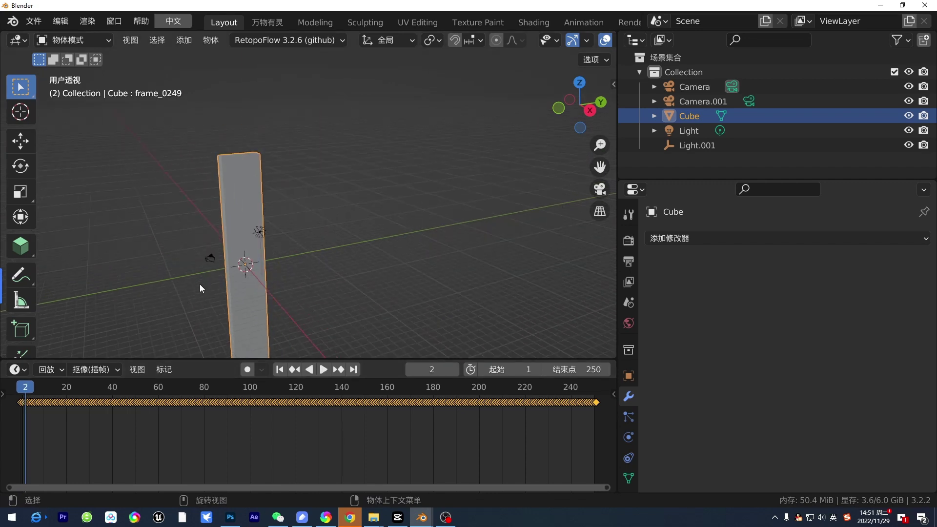
{"action": "mouse_move", "coordinate": [200, 284]}
{"action": "middle_mouse_down"}
{"action": "mouse_move", "coordinate": [244, 288]}
{"action": "mouse_move", "coordinate": [225, 302]}
{"action": "middle_mouse_up"}
Step: Play and scrub the animation between frames 0 and 34 from the front, ending near frame 2
{"action": "mouse_move", "coordinate": [26, 394]}
{"action": "left_mouse_down"}
{"action": "mouse_move", "coordinate": [104, 392]}
{"action": "mouse_move", "coordinate": [21, 397]}
{"action": "mouse_move", "coordinate": [42, 395]}
{"action": "left_mouse_up"}
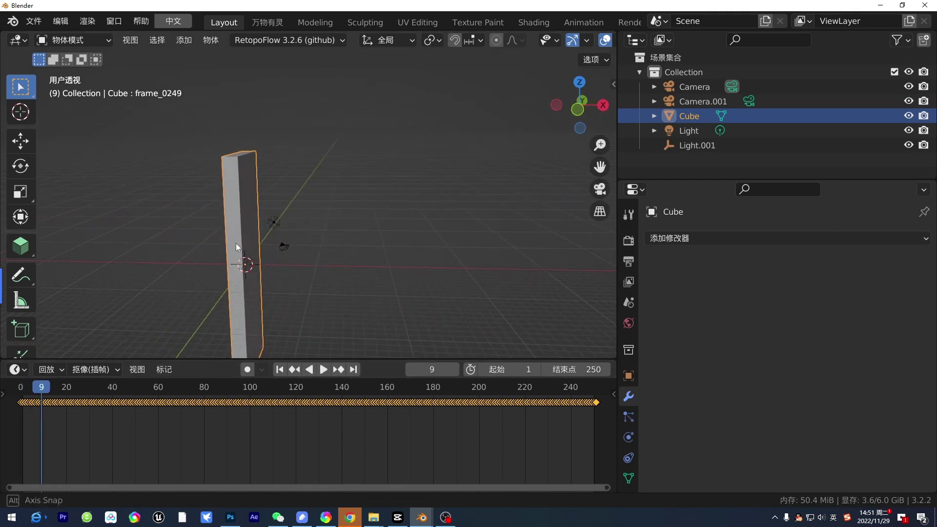
{"action": "key", "text": "space"}
{"action": "left_click", "coordinate": [22, 392]}
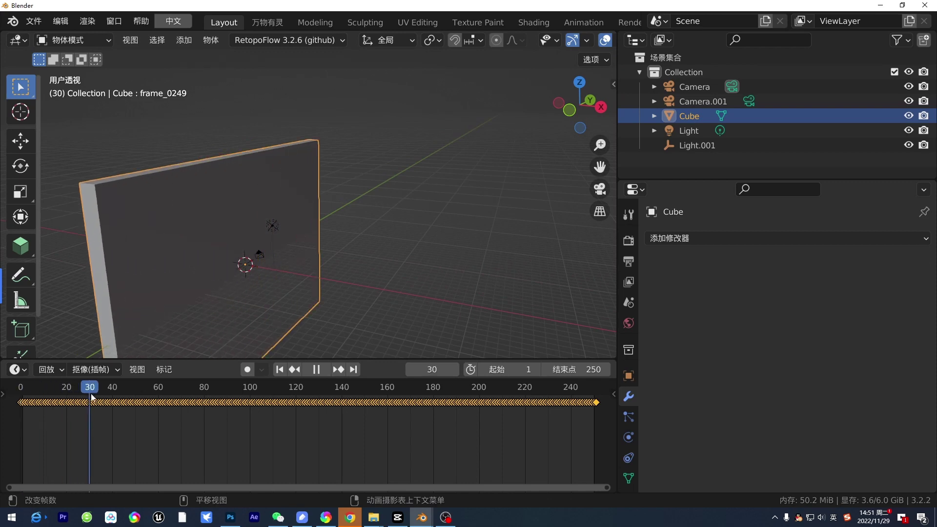
{"action": "mouse_move", "coordinate": [29, 408]}
{"action": "left_mouse_down"}
{"action": "mouse_move", "coordinate": [242, 406]}
{"action": "mouse_move", "coordinate": [99, 402]}
{"action": "left_mouse_up"}
{"action": "key", "text": "space"}
{"action": "mouse_move", "coordinate": [132, 279]}
{"action": "middle_mouse_down"}
{"action": "mouse_move", "coordinate": [329, 265]}
{"action": "mouse_move", "coordinate": [121, 292]}
{"action": "mouse_move", "coordinate": [208, 286]}
{"action": "middle_mouse_up"}
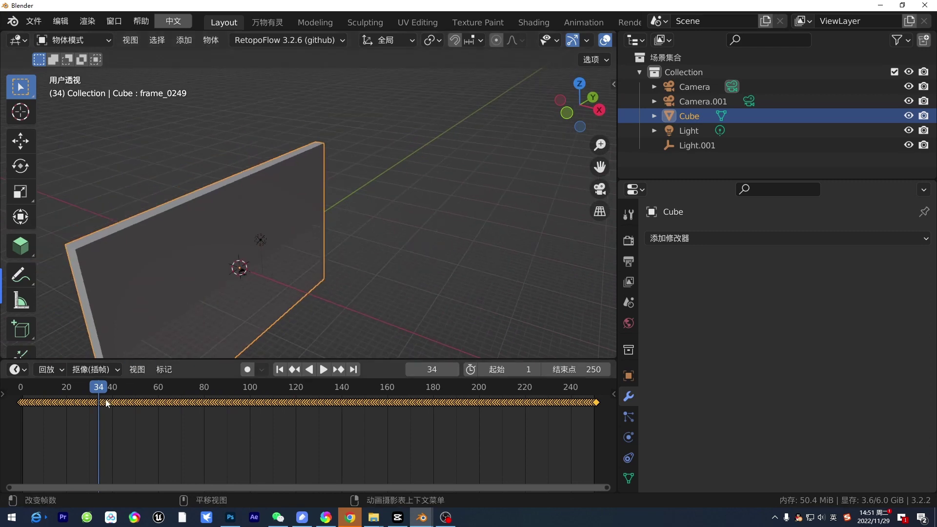
{"action": "left_click_drag", "start_coordinate": [98, 405], "coordinate": [32, 405]}
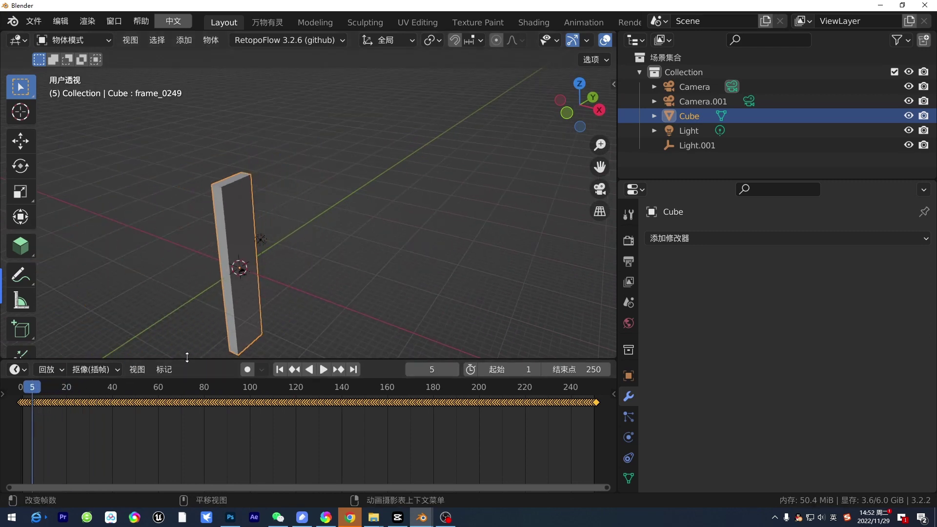
{"action": "mouse_move", "coordinate": [36, 403]}
{"action": "left_mouse_down"}
{"action": "mouse_move", "coordinate": [129, 403]}
{"action": "mouse_move", "coordinate": [32, 403]}
{"action": "left_mouse_up"}
{"action": "key", "text": "space"}
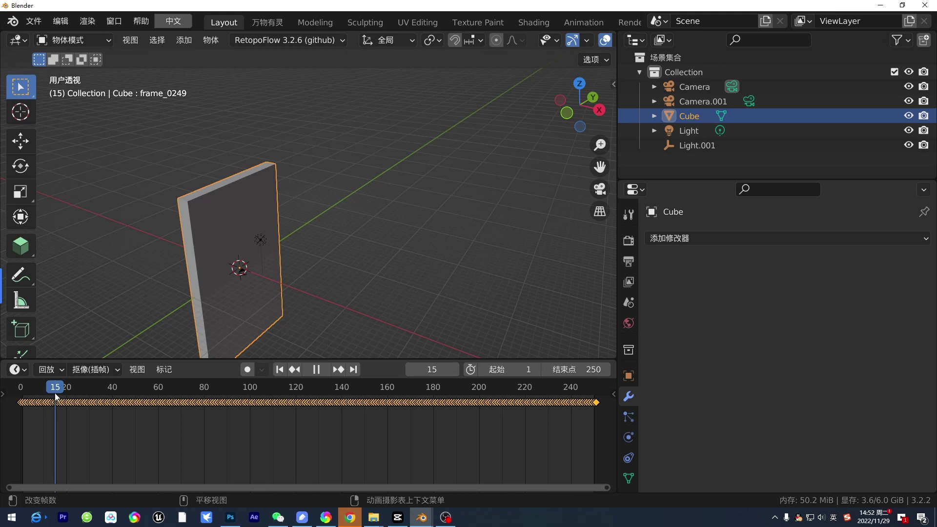
{"action": "mouse_move", "coordinate": [55, 397]}
{"action": "left_mouse_down"}
{"action": "mouse_move", "coordinate": [26, 398]}
{"action": "mouse_move", "coordinate": [38, 410]}
{"action": "left_mouse_up"}
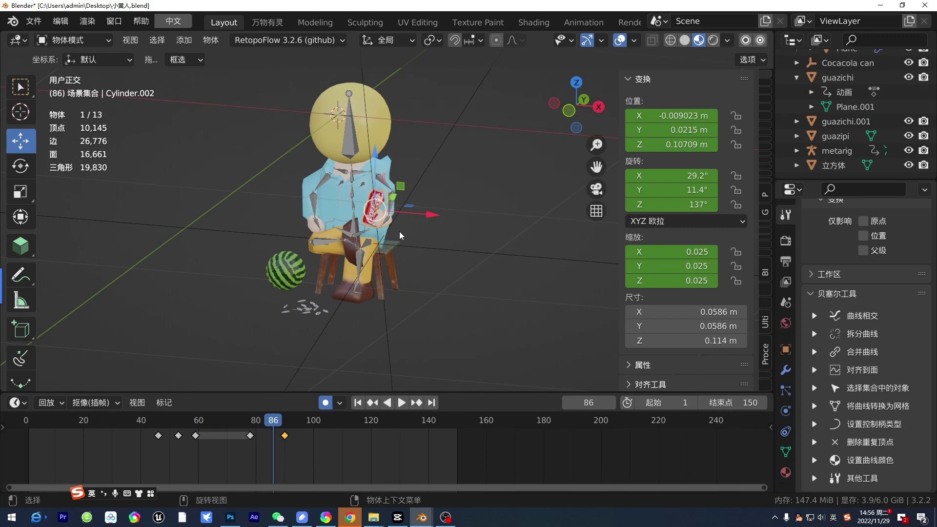
Step: Orbit around the seated character, then play its animation and stop around frame 55
{"action": "middle_click_drag", "start_coordinate": [399, 231], "coordinate": [439, 234]}
{"action": "key", "text": "space"}
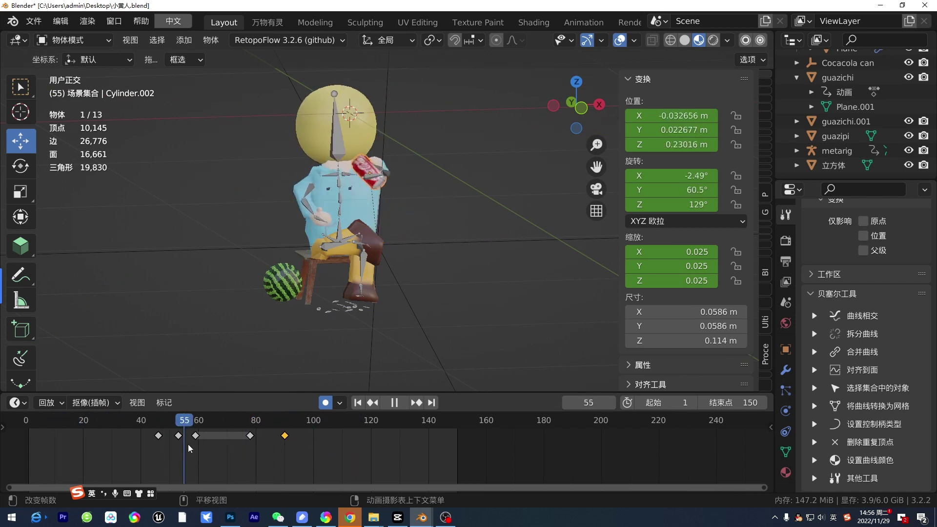
{"action": "key", "text": "space"}
Step: Start an FBX export of the character scene with the Geometry and Armature sections expanded
{"action": "left_click", "coordinate": [34, 21]}
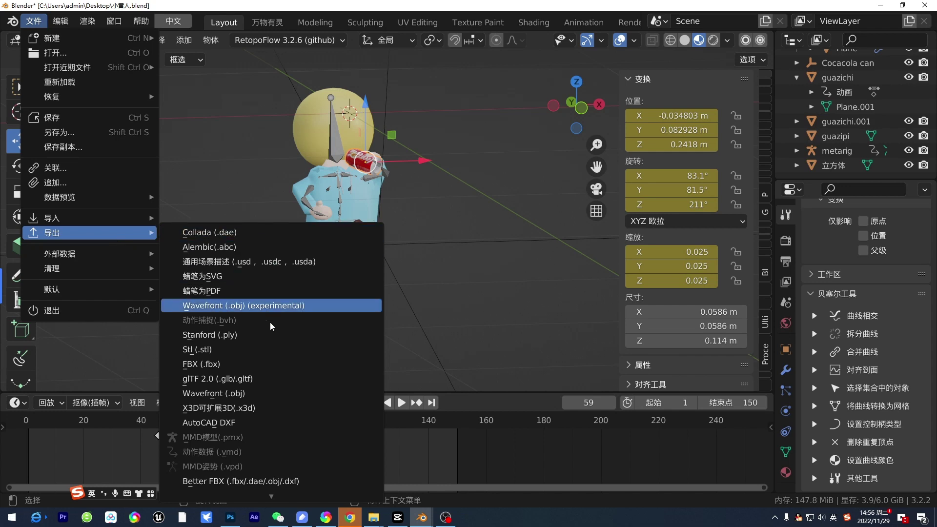
{"action": "left_click", "coordinate": [292, 366]}
{"action": "scroll", "coordinate": [692, 340], "scroll_direction": "down", "scroll_amount": 4}
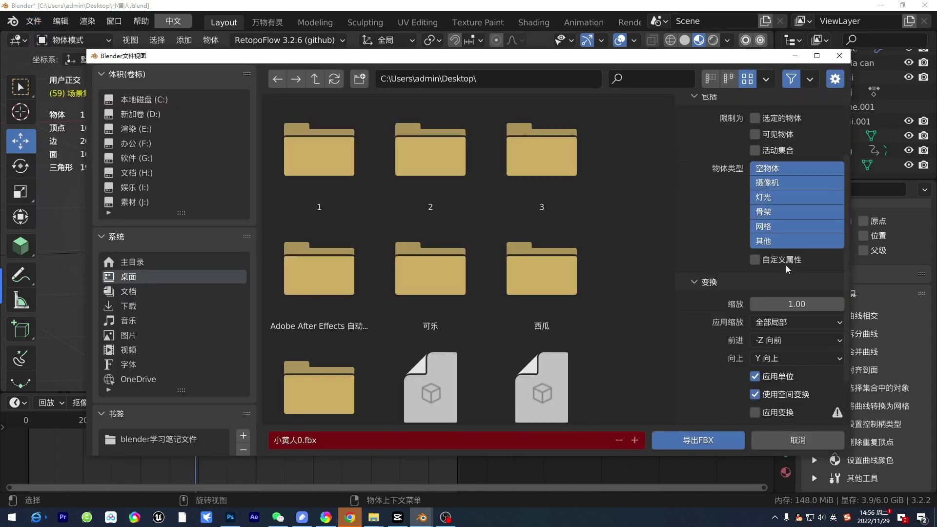
{"action": "scroll", "coordinate": [750, 227], "scroll_direction": "down", "scroll_amount": 3}
{"action": "left_click", "coordinate": [700, 381]}
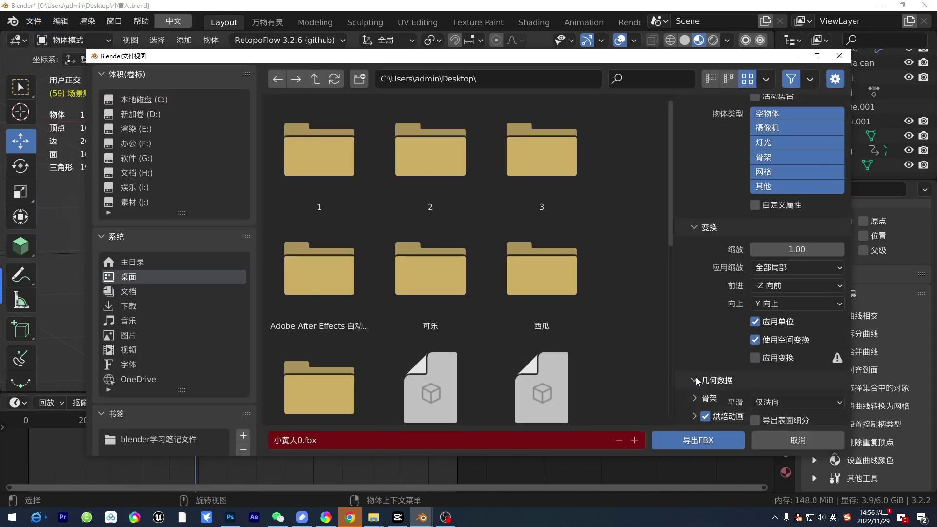
{"action": "scroll", "coordinate": [735, 398], "scroll_direction": "down", "scroll_amount": 4}
{"action": "scroll", "coordinate": [733, 400], "scroll_direction": "down", "scroll_amount": 1}
{"action": "left_click", "coordinate": [693, 399]}
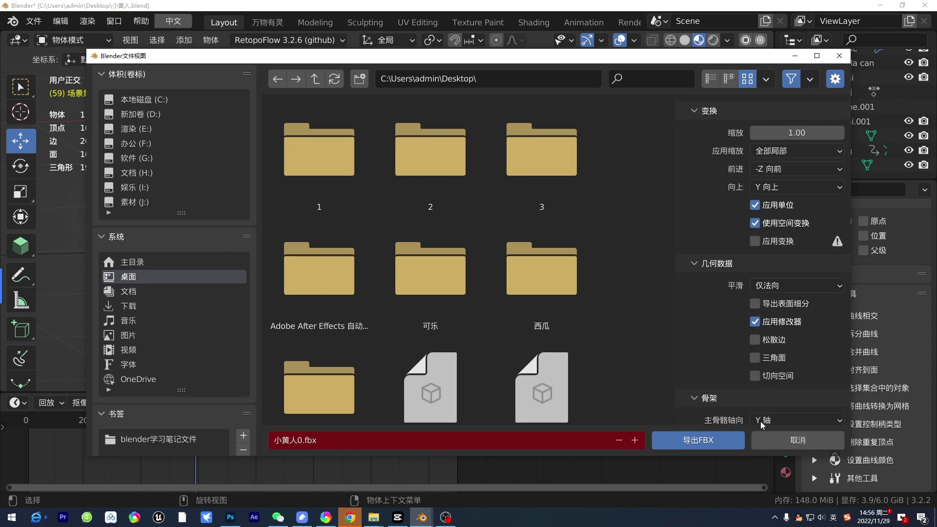
Step: Switch to the metarig scene window and scrub its animation to frame 6
{"action": "left_click", "coordinate": [826, 446]}
{"action": "left_click", "coordinate": [459, 466]}
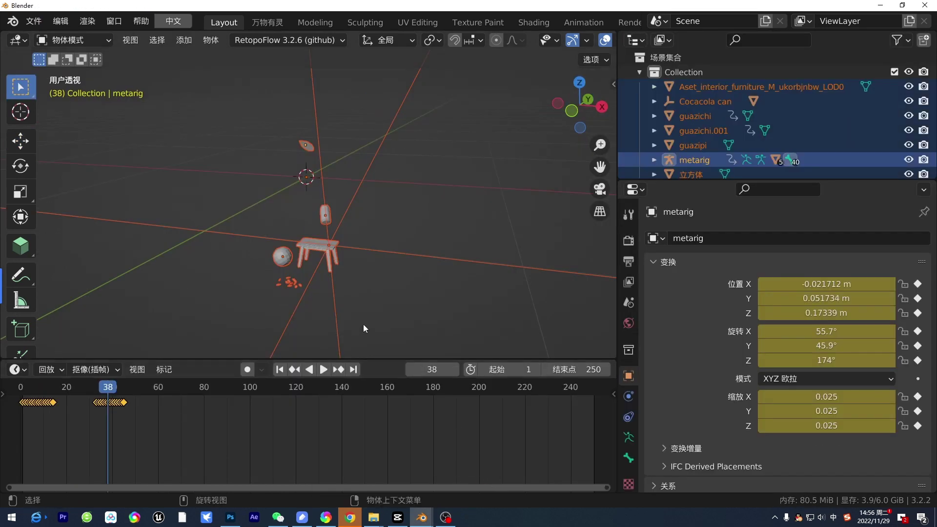
{"action": "scroll", "coordinate": [323, 203], "scroll_direction": "up", "scroll_amount": 5}
{"action": "mouse_move", "coordinate": [117, 390]}
{"action": "left_mouse_down"}
{"action": "mouse_move", "coordinate": [41, 402]}
{"action": "mouse_move", "coordinate": [134, 422]}
{"action": "mouse_move", "coordinate": [68, 411]}
{"action": "mouse_move", "coordinate": [117, 416]}
{"action": "mouse_move", "coordinate": [57, 420]}
{"action": "mouse_move", "coordinate": [136, 419]}
{"action": "left_mouse_up"}
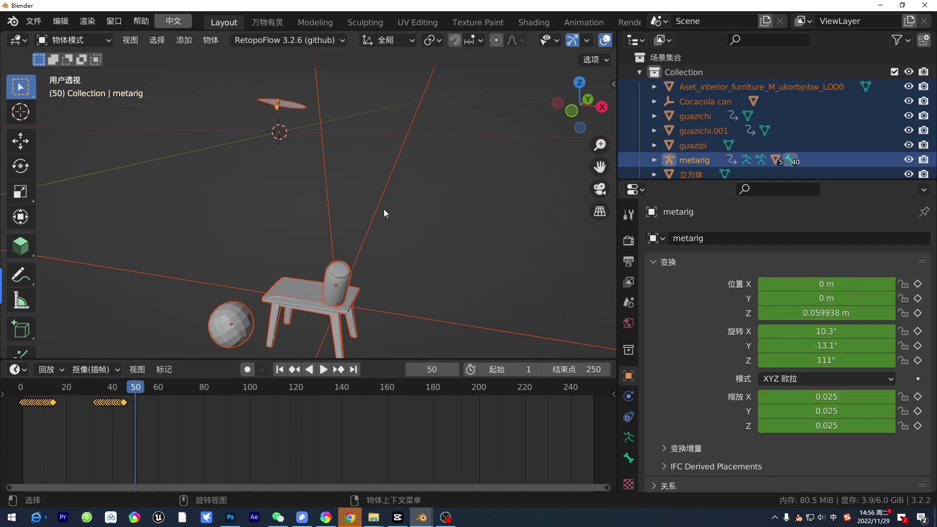
Step: Select the character mesh Cube.001, then play, scrub to frame 48 and play backwards
{"action": "scroll", "coordinate": [293, 107], "scroll_direction": "up", "scroll_amount": 2}
{"action": "scroll", "coordinate": [292, 113], "scroll_direction": "up", "scroll_amount": 1}
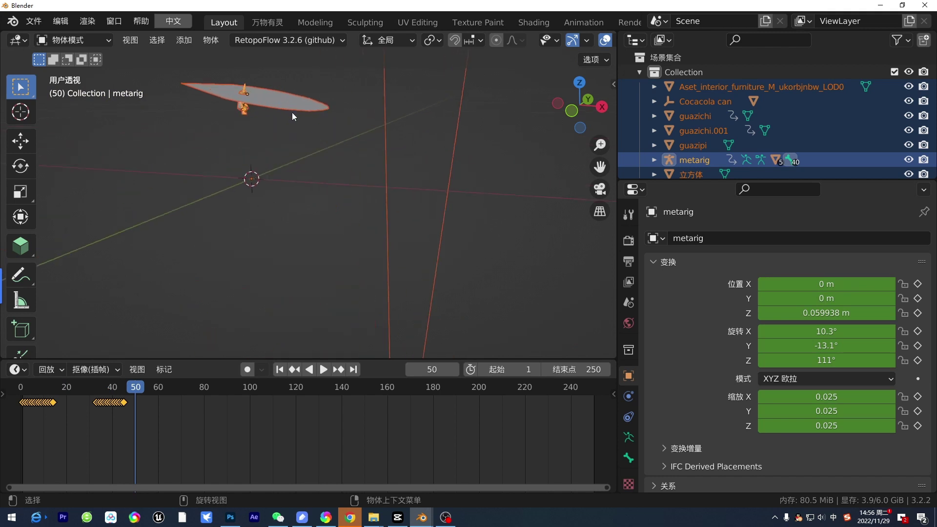
{"action": "scroll", "coordinate": [274, 116], "scroll_direction": "up", "scroll_amount": 4}
{"action": "middle_click_drag", "start_coordinate": [191, 131], "coordinate": [365, 248]}
{"action": "left_click", "coordinate": [310, 261]}
{"action": "middle_click_drag", "start_coordinate": [309, 262], "coordinate": [321, 221]}
{"action": "left_click", "coordinate": [271, 231]}
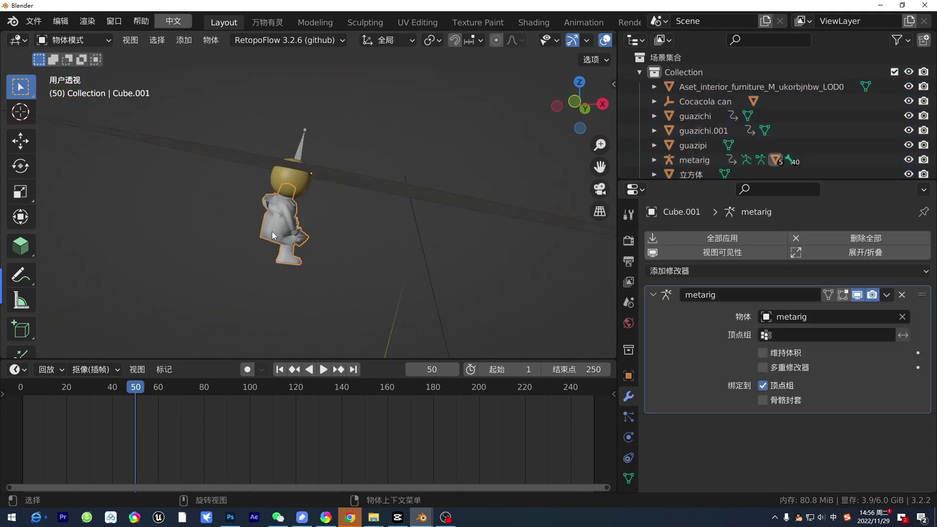
{"action": "middle_click_drag", "start_coordinate": [201, 342], "coordinate": [154, 245]}
{"action": "key", "text": "space"}
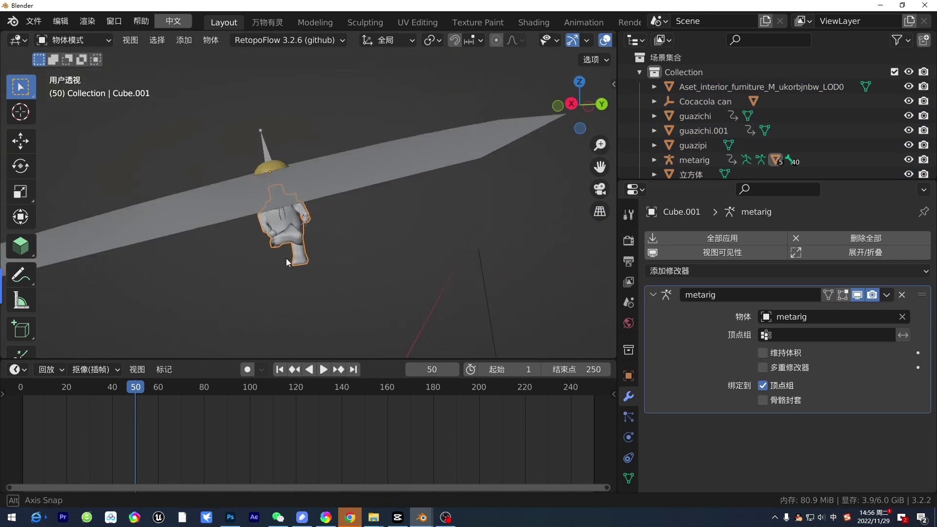
{"action": "mouse_move", "coordinate": [139, 388]}
{"action": "left_mouse_down"}
{"action": "mouse_move", "coordinate": [51, 390]}
{"action": "mouse_move", "coordinate": [131, 390]}
{"action": "mouse_move", "coordinate": [107, 402]}
{"action": "mouse_move", "coordinate": [166, 418]}
{"action": "mouse_move", "coordinate": [145, 417]}
{"action": "left_mouse_up"}
{"action": "key", "text": "shift+ctrl+space"}
Step: Select the metarig armature and orbit closer to look down on the disc
{"action": "scroll", "coordinate": [765, 90], "scroll_direction": "down", "scroll_amount": 1}
{"action": "left_click", "coordinate": [697, 151]}
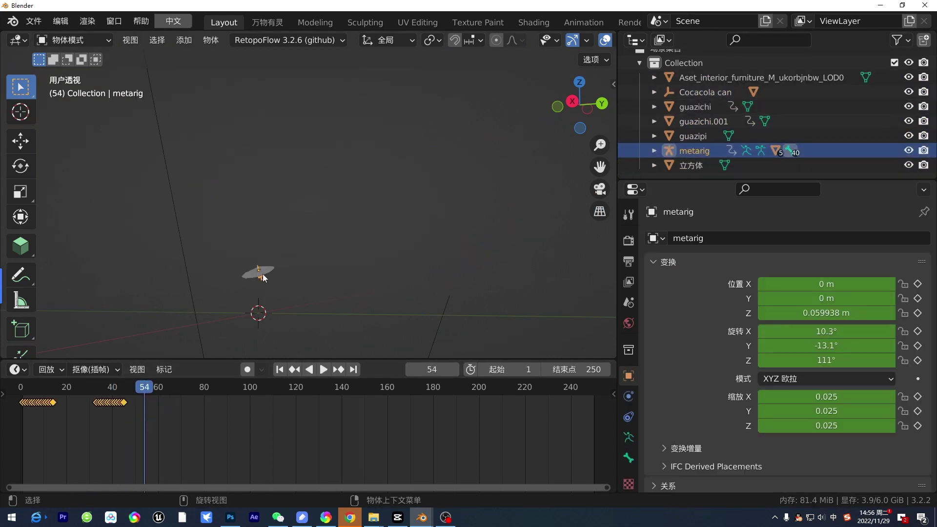
{"action": "scroll", "coordinate": [262, 273], "scroll_direction": "up", "scroll_amount": 4}
{"action": "scroll", "coordinate": [265, 269], "scroll_direction": "up", "scroll_amount": 4}
{"action": "middle_click_drag", "start_coordinate": [265, 270], "coordinate": [271, 281]}
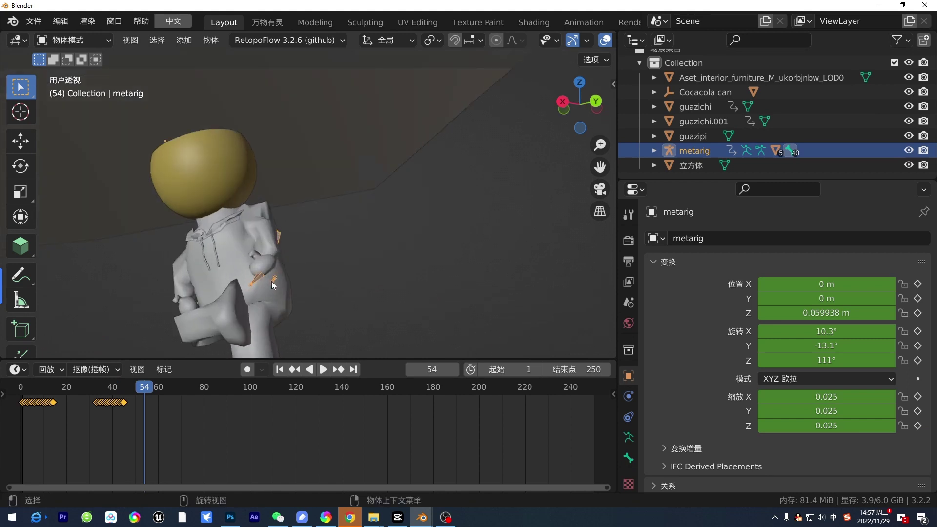
{"action": "scroll", "coordinate": [271, 281], "scroll_direction": "up", "scroll_amount": 3}
{"action": "scroll", "coordinate": [191, 262], "scroll_direction": "down", "scroll_amount": 6}
{"action": "scroll", "coordinate": [201, 265], "scroll_direction": "down", "scroll_amount": 4}
{"action": "mouse_move", "coordinate": [201, 264]}
{"action": "middle_mouse_down"}
{"action": "mouse_move", "coordinate": [207, 279]}
{"action": "mouse_move", "coordinate": [258, 295]}
{"action": "mouse_move", "coordinate": [327, 218]}
{"action": "mouse_move", "coordinate": [280, 231]}
{"action": "middle_mouse_up"}
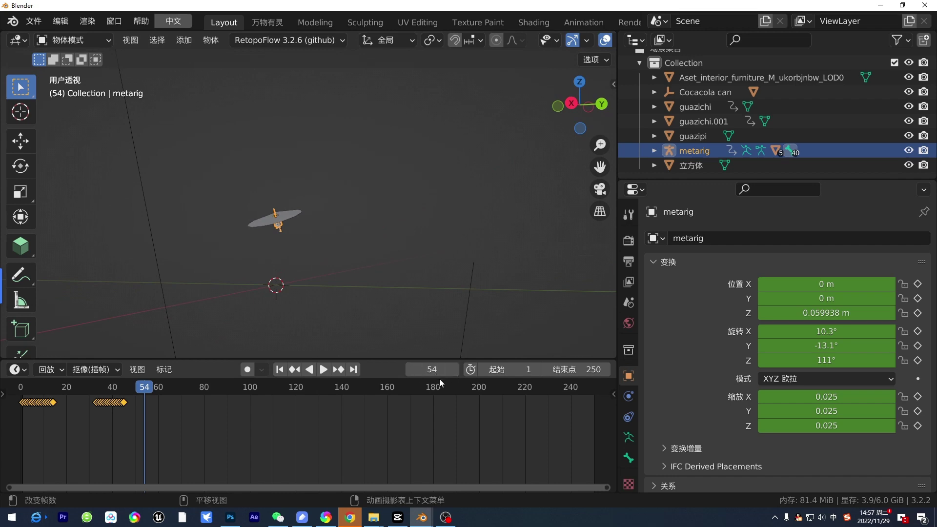
Step: Reopen the character scene's FBX export and set Geometry smoothing to Face
{"action": "left_click", "coordinate": [366, 474]}
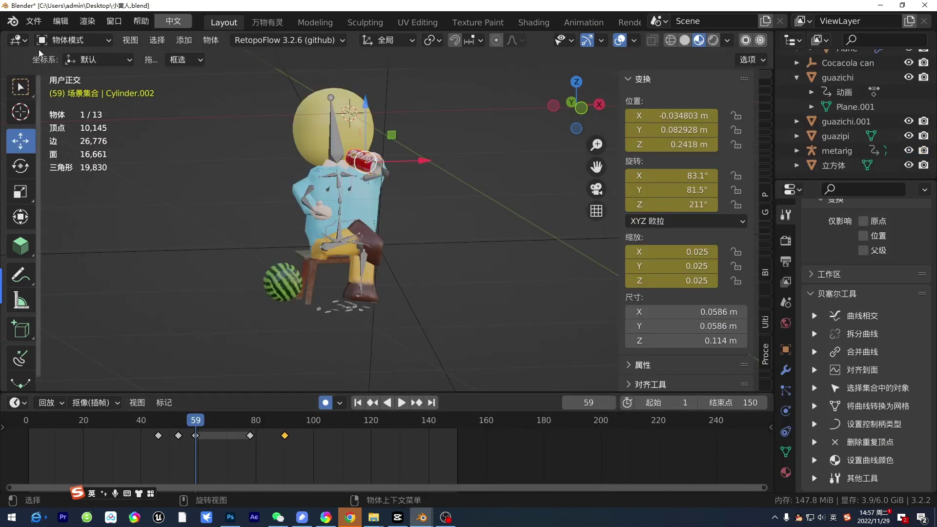
{"action": "left_click", "coordinate": [35, 22]}
{"action": "mouse_move", "coordinate": [88, 233]}
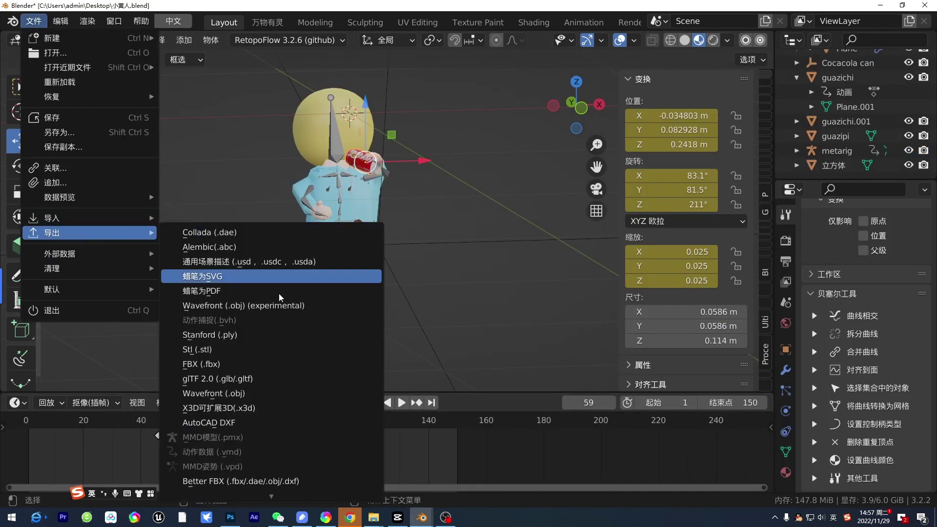
{"action": "left_click", "coordinate": [282, 362]}
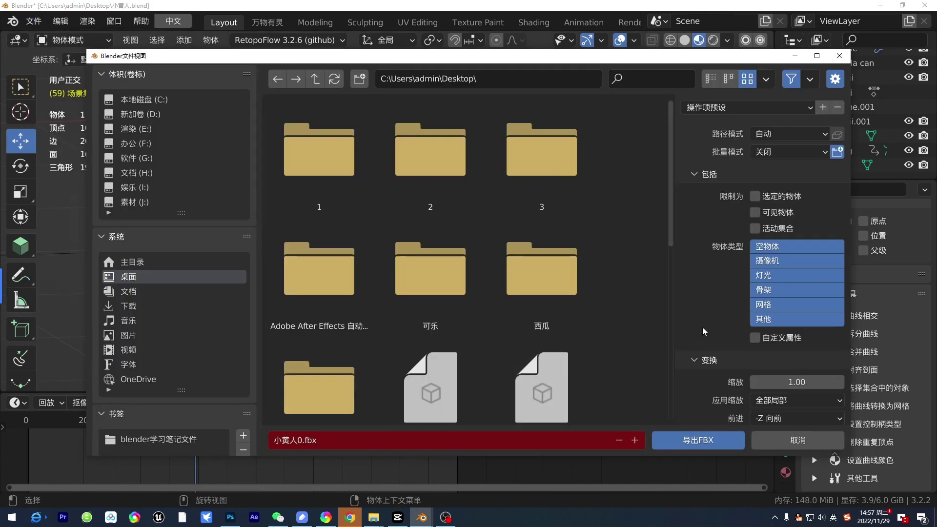
{"action": "scroll", "coordinate": [730, 318], "scroll_direction": "down", "scroll_amount": 5}
{"action": "left_click", "coordinate": [714, 380]}
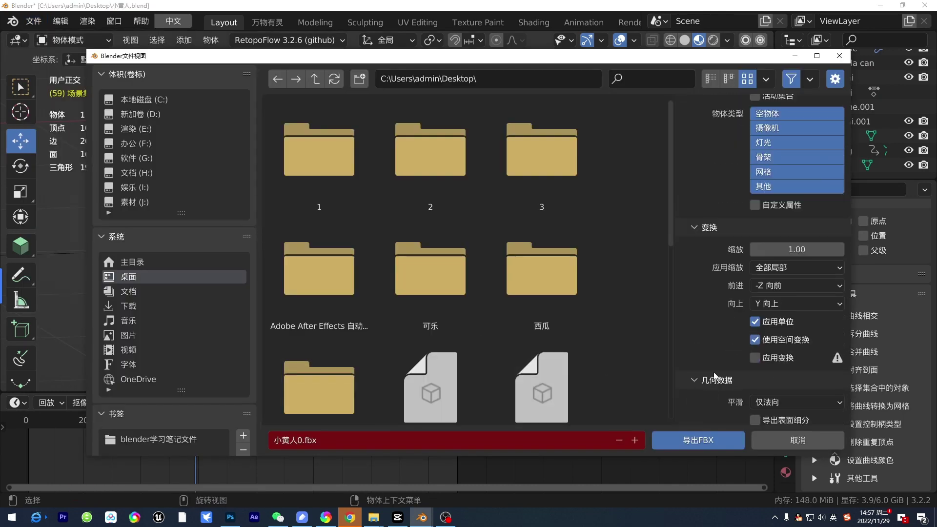
{"action": "scroll", "coordinate": [722, 363], "scroll_direction": "down", "scroll_amount": 5}
{"action": "scroll", "coordinate": [722, 363], "scroll_direction": "down", "scroll_amount": 1}
{"action": "left_click", "coordinate": [794, 285]}
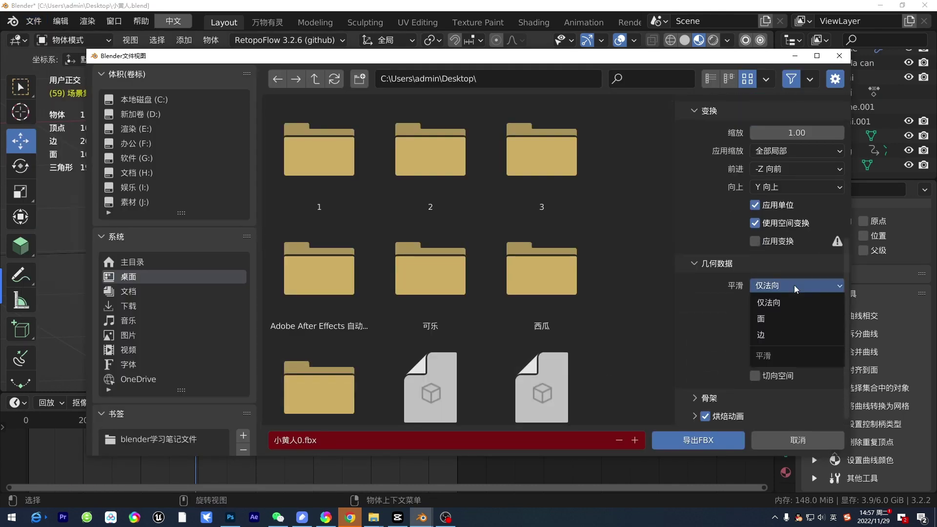
{"action": "left_click", "coordinate": [795, 319]}
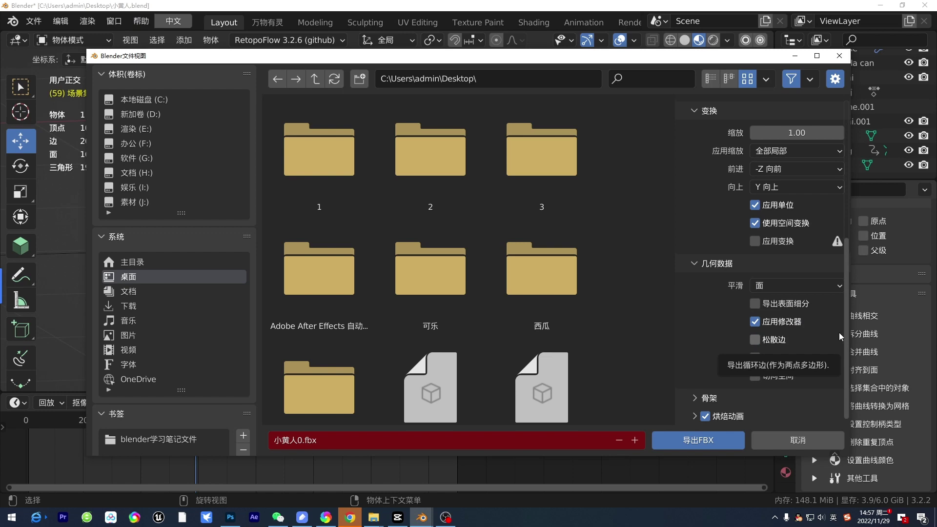
Step: Move the export window aside to check Cylinder.002's modifiers, then bring it back
{"action": "mouse_move", "coordinate": [459, 56]}
{"action": "left_mouse_down"}
{"action": "mouse_move", "coordinate": [595, 367]}
{"action": "mouse_move", "coordinate": [297, 350]}
{"action": "left_mouse_up"}
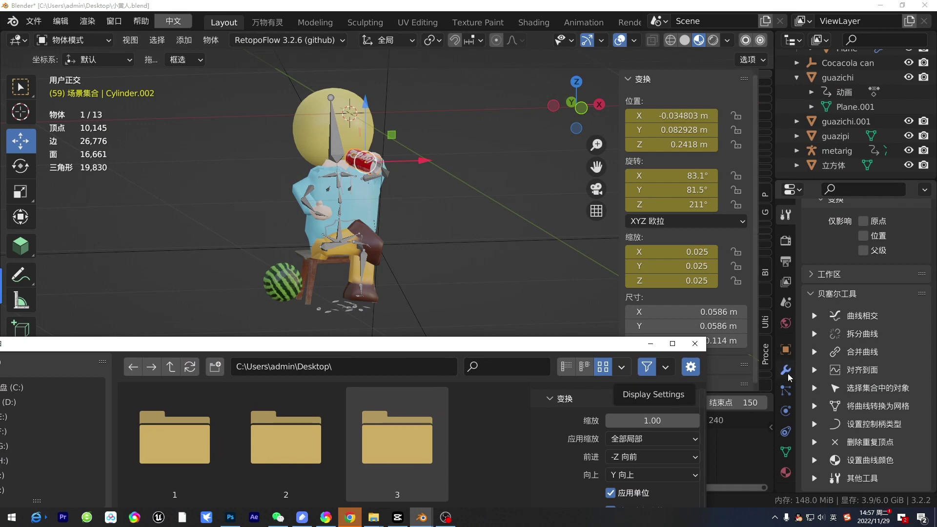
{"action": "left_click", "coordinate": [788, 375]}
{"action": "mouse_move", "coordinate": [626, 350]}
{"action": "left_mouse_down"}
{"action": "mouse_move", "coordinate": [698, 99]}
{"action": "mouse_move", "coordinate": [724, 71]}
{"action": "left_mouse_up"}
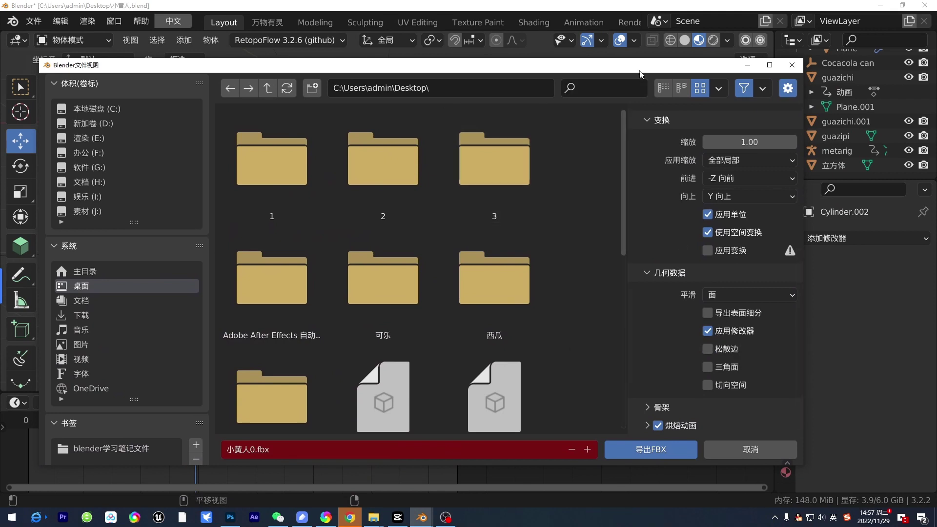
{"action": "left_click_drag", "start_coordinate": [683, 65], "coordinate": [545, 147]}
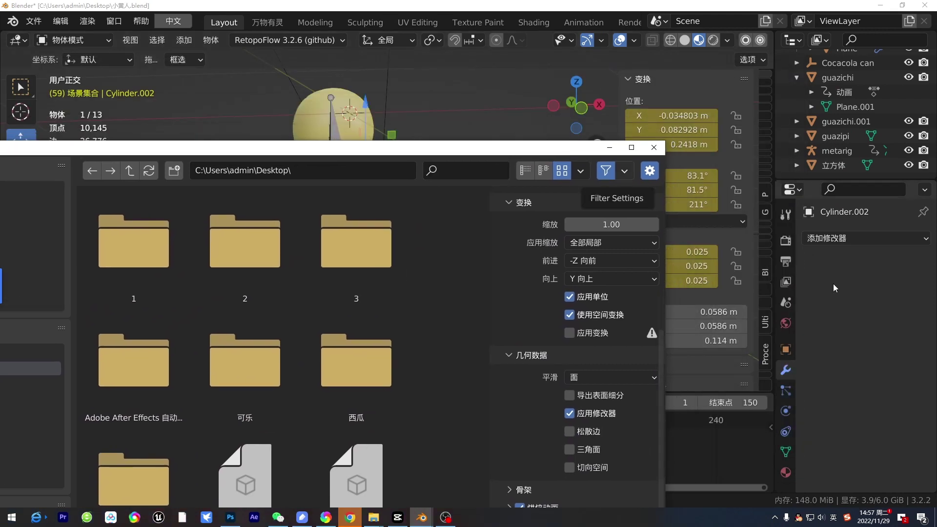
{"action": "left_click_drag", "start_coordinate": [590, 146], "coordinate": [656, 68]}
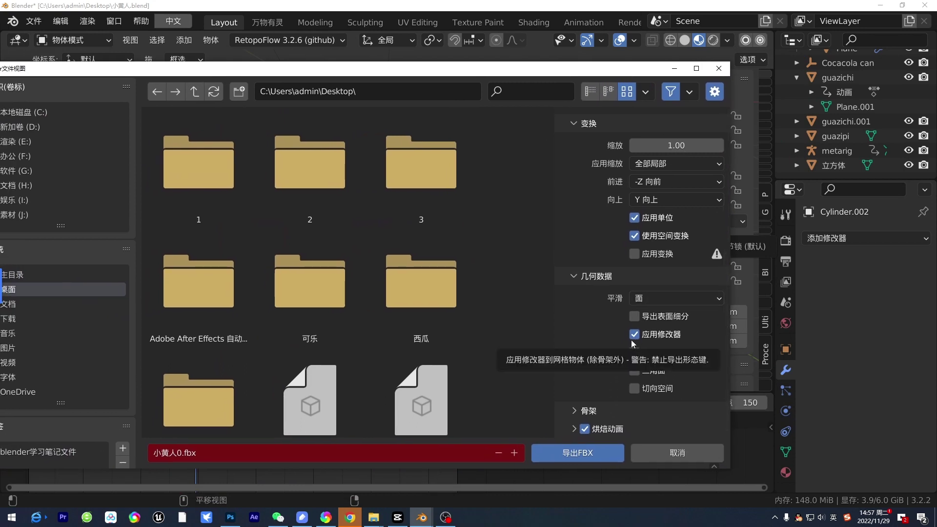
Step: Expand the Armature and Bake Animation options and review the baking settings
{"action": "left_click", "coordinate": [587, 411]}
{"action": "scroll", "coordinate": [594, 371], "scroll_direction": "down", "scroll_amount": 4}
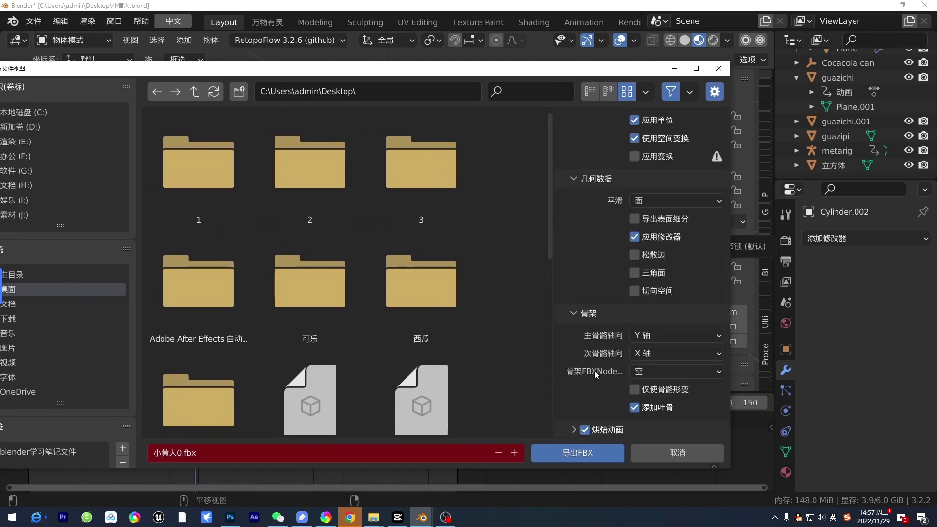
{"action": "left_click", "coordinate": [572, 428]}
{"action": "scroll", "coordinate": [623, 379], "scroll_direction": "down", "scroll_amount": 2}
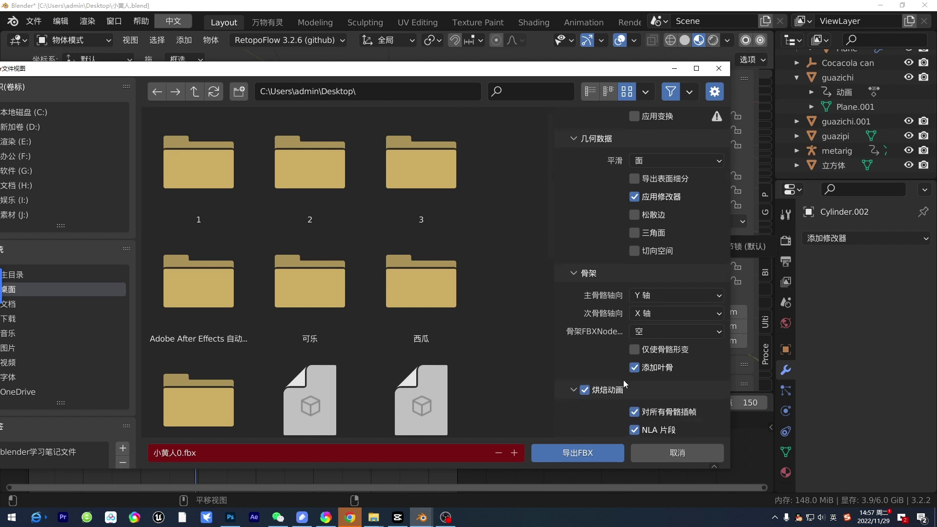
{"action": "scroll", "coordinate": [668, 376], "scroll_direction": "down", "scroll_amount": 3}
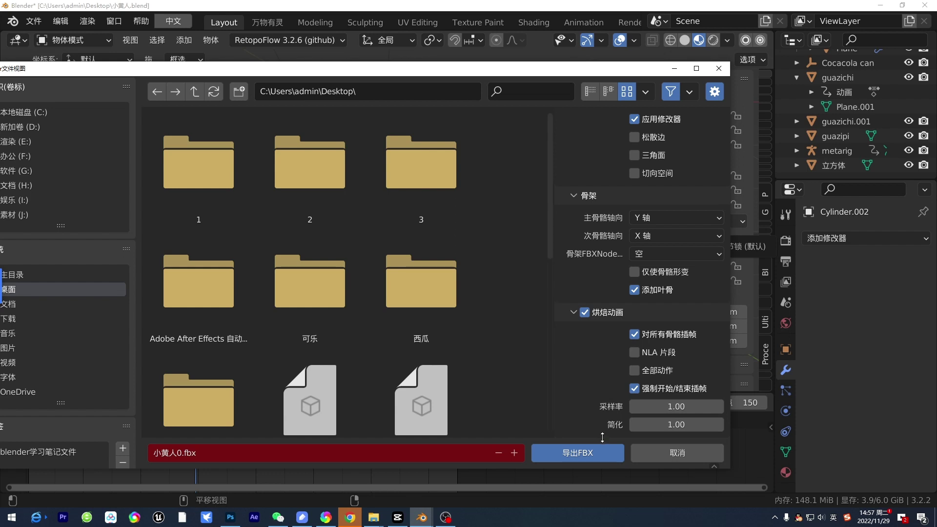
{"action": "left_click_drag", "start_coordinate": [551, 233], "coordinate": [552, 355]}
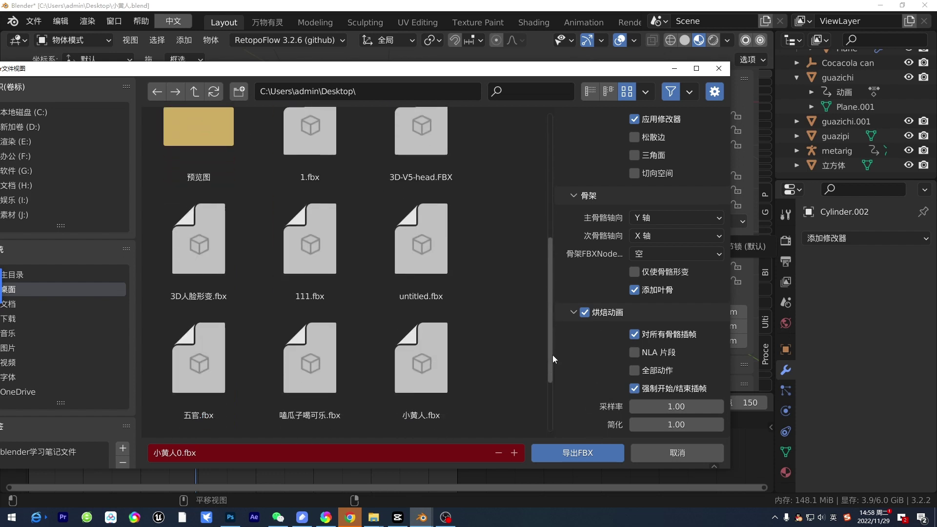
{"action": "left_click_drag", "start_coordinate": [546, 296], "coordinate": [551, 374]}
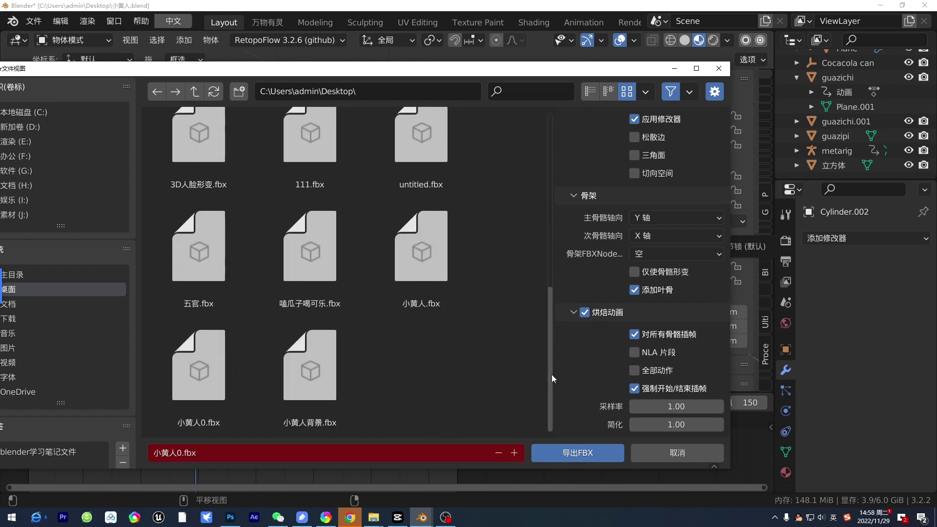
Step: Close the FBX export window and switch to the other Blender window
{"action": "left_click", "coordinate": [694, 454]}
{"action": "mouse_move", "coordinate": [421, 517]}
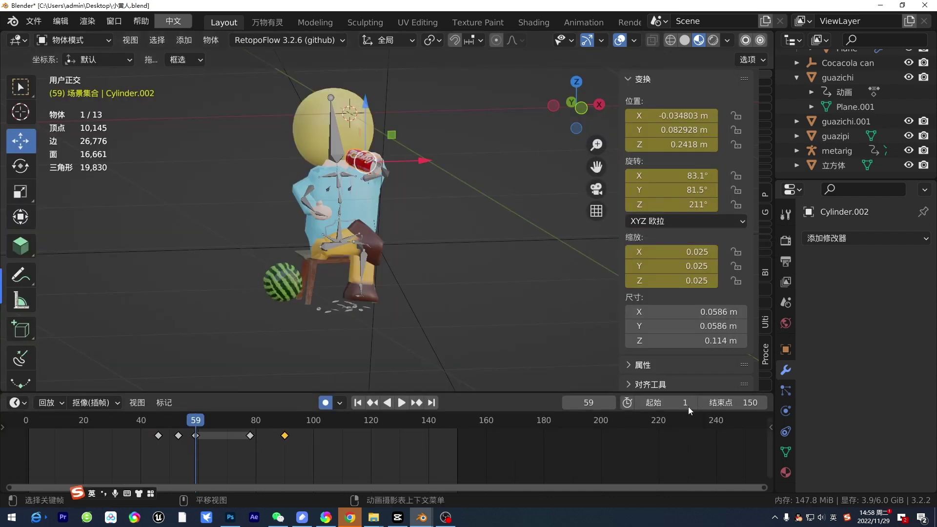
{"action": "left_click", "coordinate": [474, 470]}
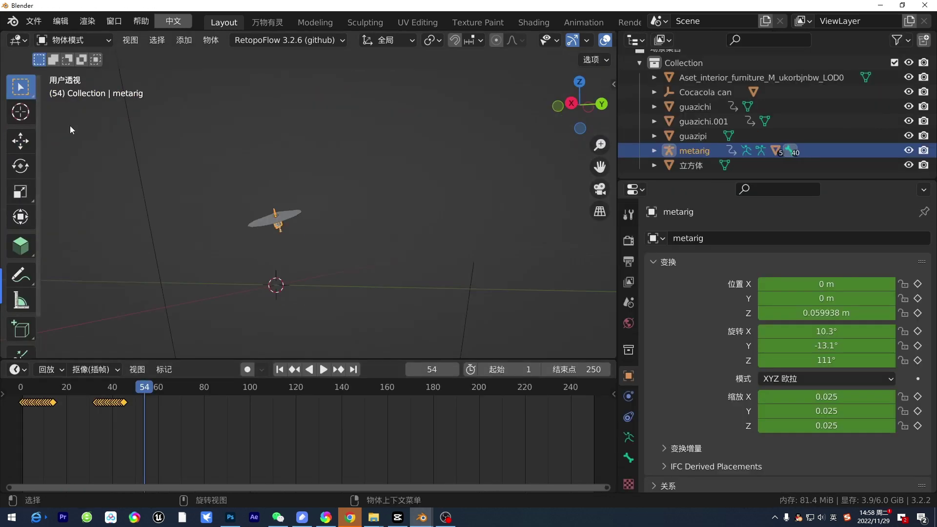
{"action": "left_click", "coordinate": [39, 20]}
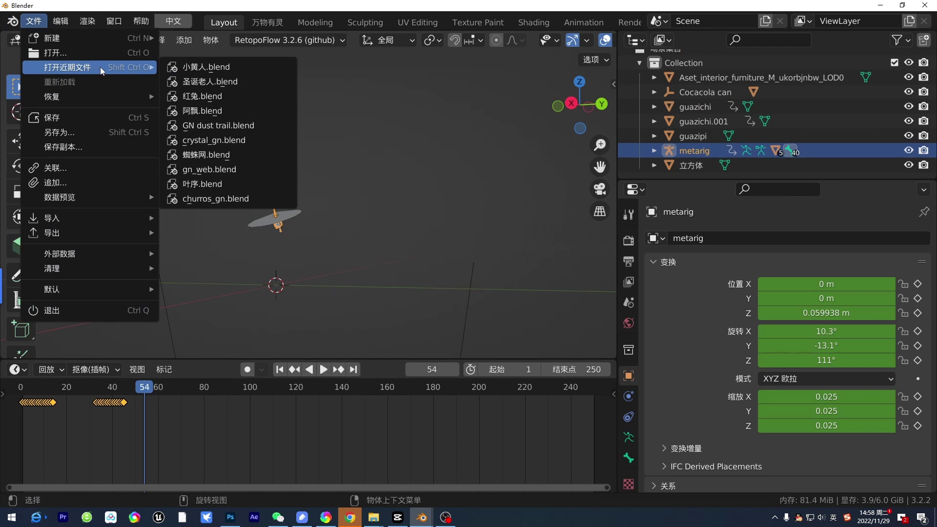
{"action": "mouse_move", "coordinate": [80, 67]}
{"action": "left_click", "coordinate": [426, 186]}
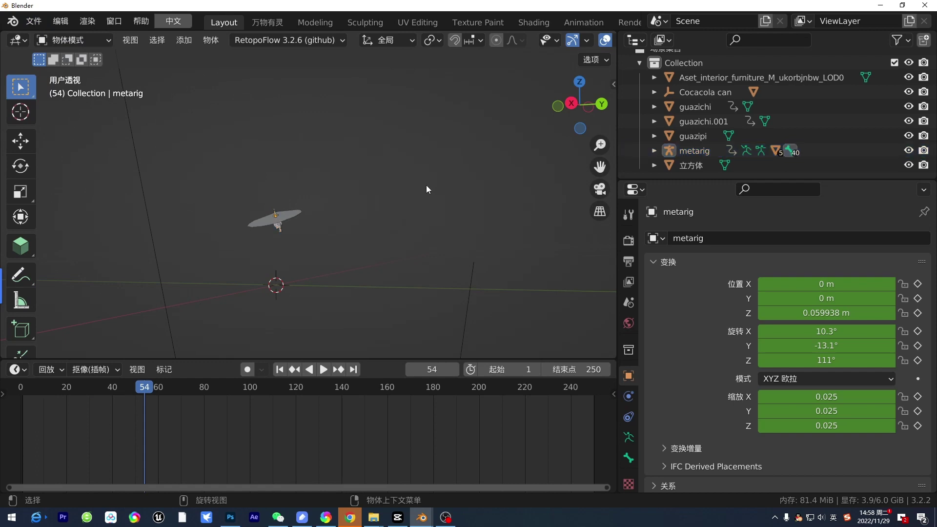
Step: Select and delete every object in the metarig scene, then bring up the File menu
{"action": "key", "text": "a"}
{"action": "key", "text": "x"}
{"action": "left_click", "coordinate": [406, 189]}
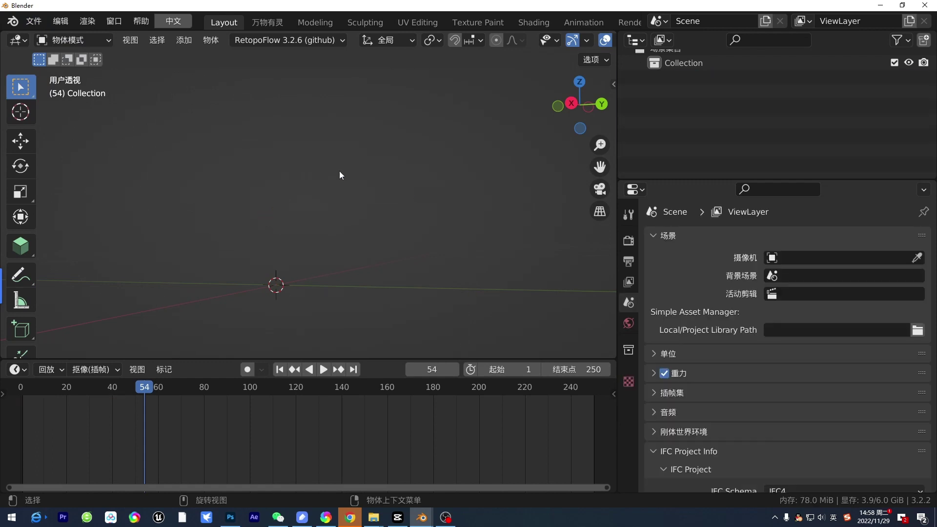
{"action": "left_click", "coordinate": [28, 22]}
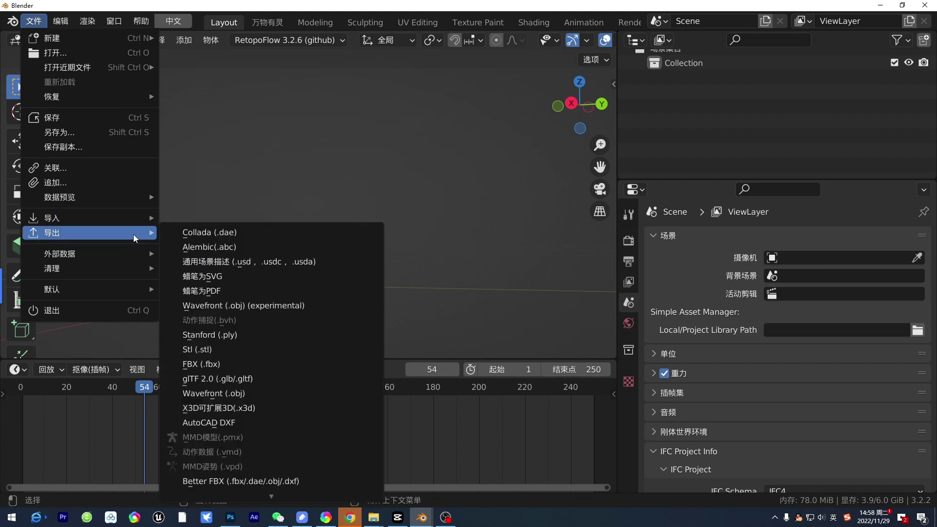
{"action": "mouse_move", "coordinate": [87, 218]}
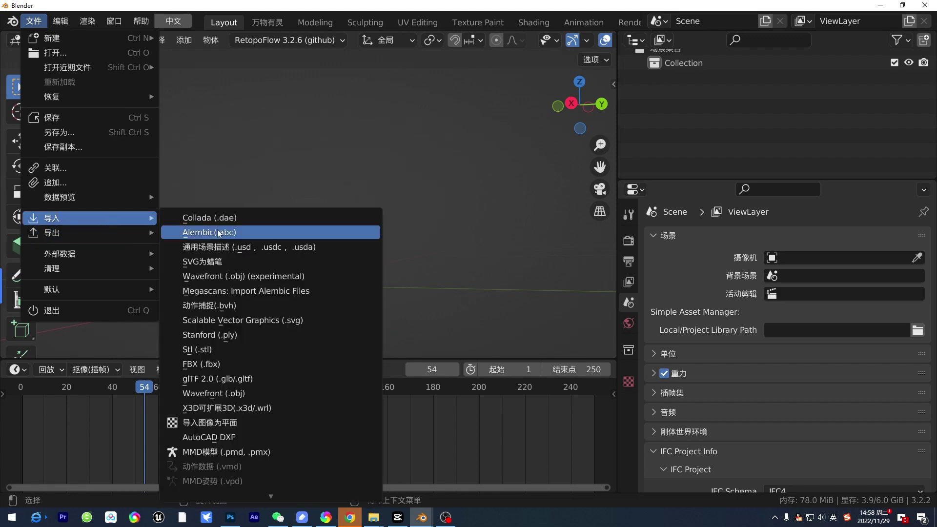
Step: Import 小黄人.fbx as an FBX file into the empty scene
{"action": "left_click", "coordinate": [255, 364]}
{"action": "scroll", "coordinate": [494, 344], "scroll_direction": "down", "scroll_amount": 3}
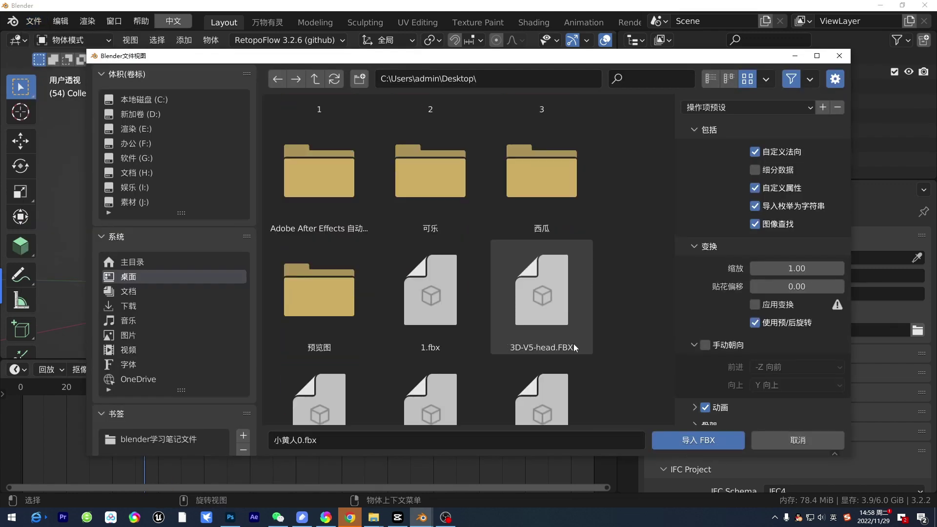
{"action": "scroll", "coordinate": [573, 344], "scroll_direction": "down", "scroll_amount": 5}
{"action": "double_click", "coordinate": [557, 346]}
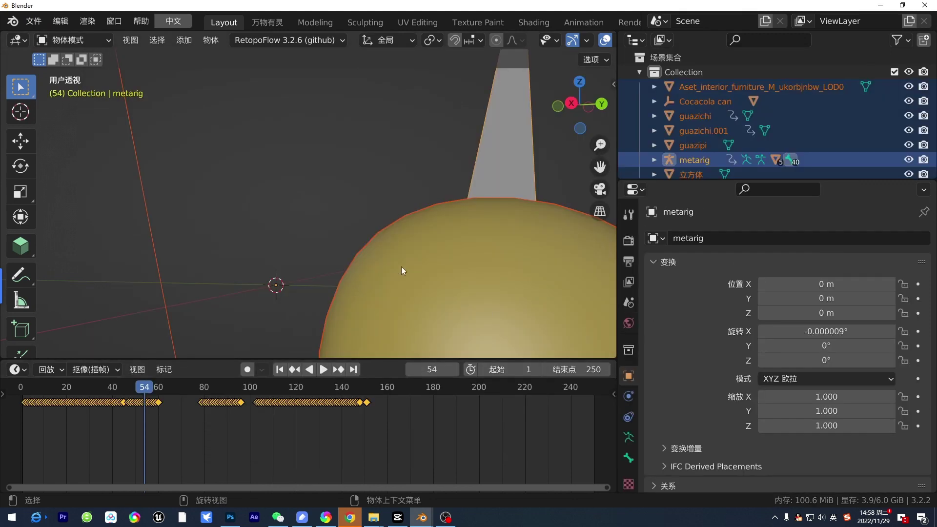
{"action": "scroll", "coordinate": [432, 256], "scroll_direction": "down", "scroll_amount": 5}
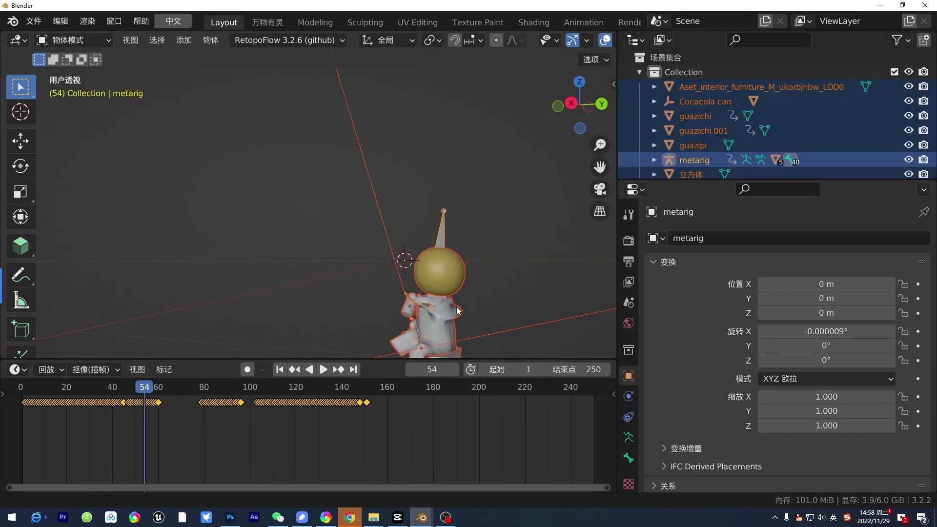
Step: Scrub the timeline to frame 112 and show the seated character in Material Preview shading
{"action": "left_click_drag", "start_coordinate": [144, 389], "coordinate": [277, 389]}
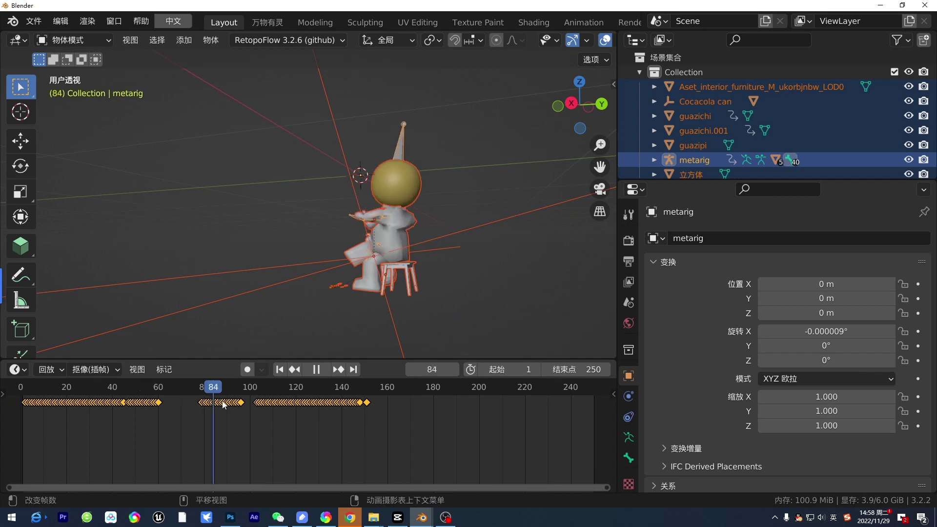
{"action": "middle_click_drag", "start_coordinate": [573, 45], "coordinate": [398, 48]}
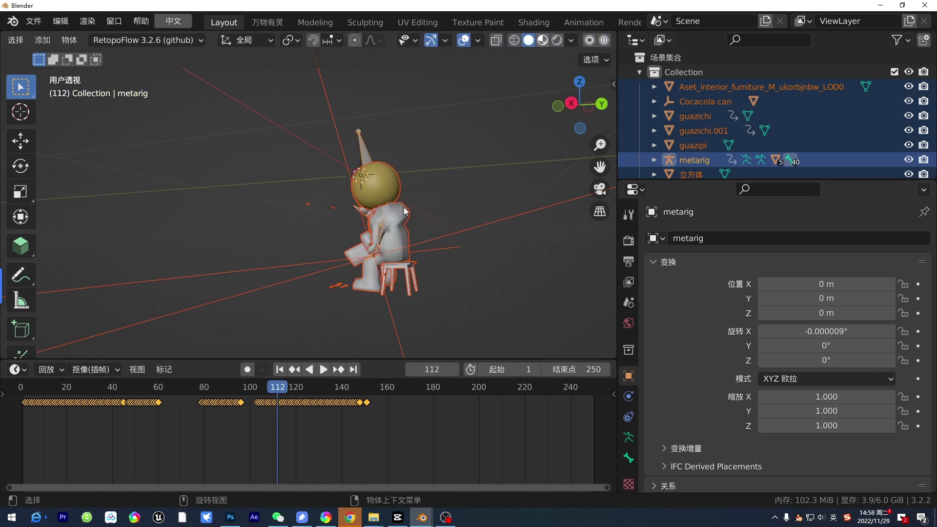
{"action": "key", "text": "z"}
{"action": "middle_click_drag", "start_coordinate": [479, 212], "coordinate": [422, 221]}
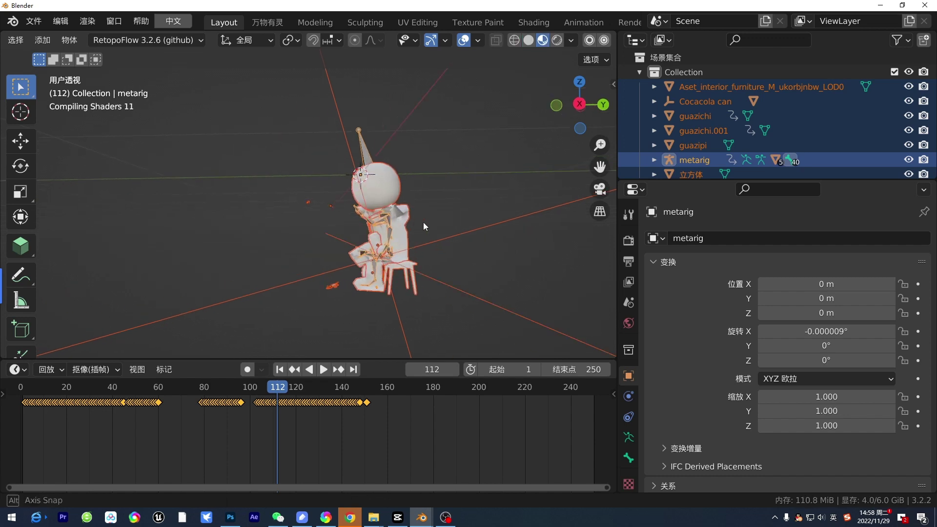
{"action": "middle_click_drag", "start_coordinate": [368, 234], "coordinate": [340, 231]}
{"action": "scroll", "coordinate": [339, 230], "scroll_direction": "up", "scroll_amount": 4}
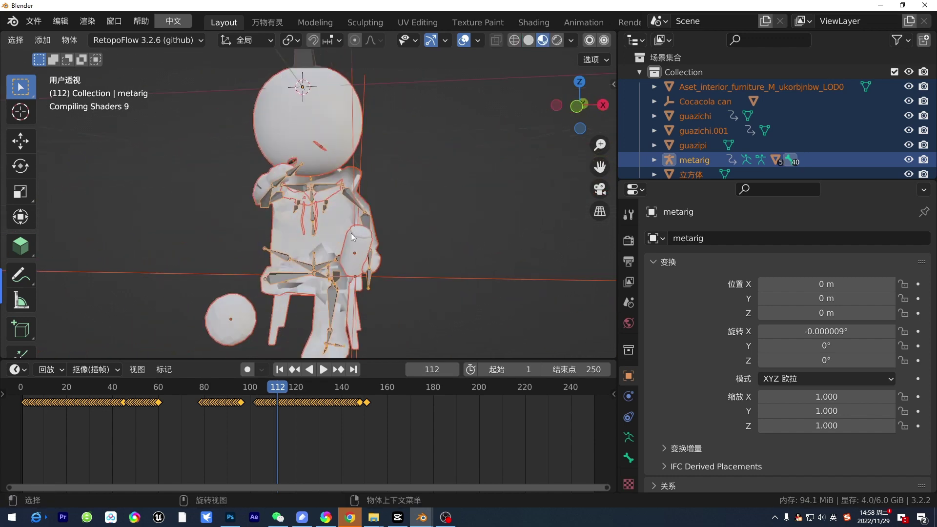
{"action": "scroll", "coordinate": [334, 227], "scroll_direction": "down", "scroll_amount": 2}
Step: Play the animation, check the pose at frame 116, and view the character from its right
{"action": "left_click", "coordinate": [282, 390]}
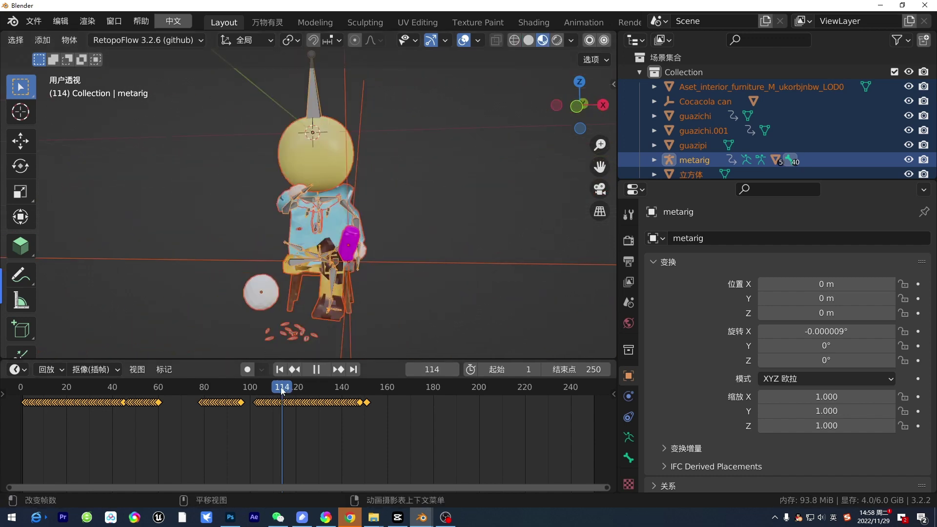
{"action": "mouse_move", "coordinate": [282, 390]}
{"action": "left_mouse_down"}
{"action": "mouse_move", "coordinate": [182, 404]}
{"action": "mouse_move", "coordinate": [311, 406]}
{"action": "mouse_move", "coordinate": [168, 404]}
{"action": "mouse_move", "coordinate": [321, 413]}
{"action": "mouse_move", "coordinate": [146, 405]}
{"action": "mouse_move", "coordinate": [255, 405]}
{"action": "mouse_move", "coordinate": [133, 392]}
{"action": "mouse_move", "coordinate": [286, 390]}
{"action": "left_mouse_up"}
{"action": "mouse_move", "coordinate": [339, 218]}
{"action": "middle_mouse_down"}
{"action": "mouse_move", "coordinate": [230, 218]}
{"action": "mouse_move", "coordinate": [329, 220]}
{"action": "mouse_move", "coordinate": [356, 274]}
{"action": "middle_mouse_up"}
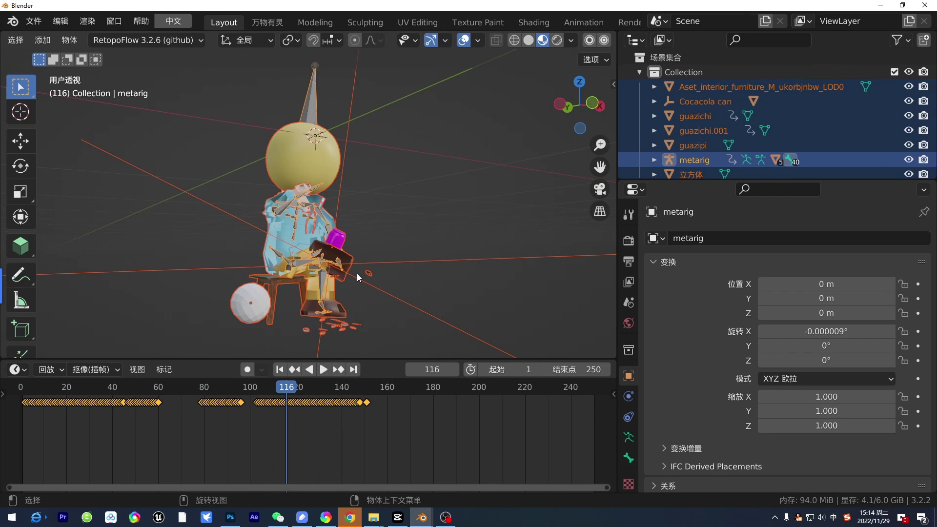
{"action": "mouse_move", "coordinate": [375, 269]}
{"action": "middle_mouse_down"}
{"action": "mouse_move", "coordinate": [382, 262]}
{"action": "mouse_move", "coordinate": [419, 276]}
{"action": "mouse_move", "coordinate": [367, 278]}
{"action": "middle_mouse_up"}
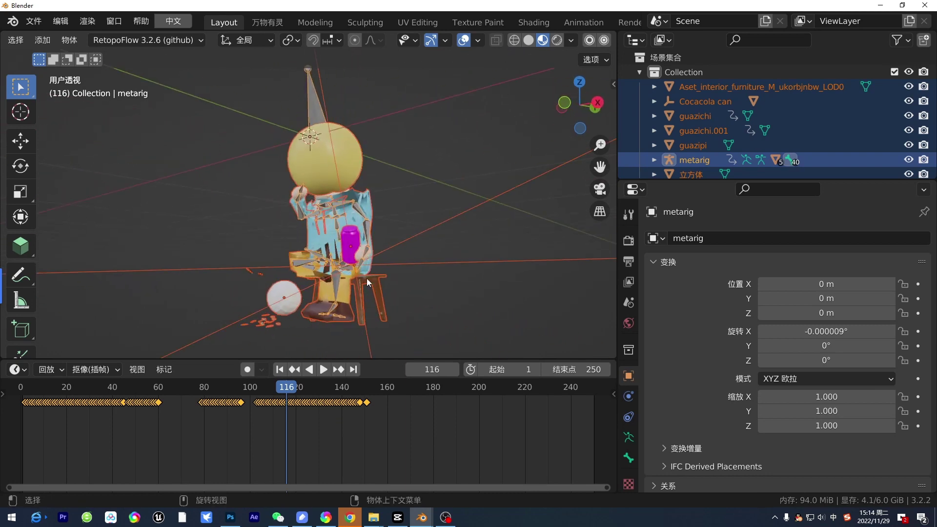